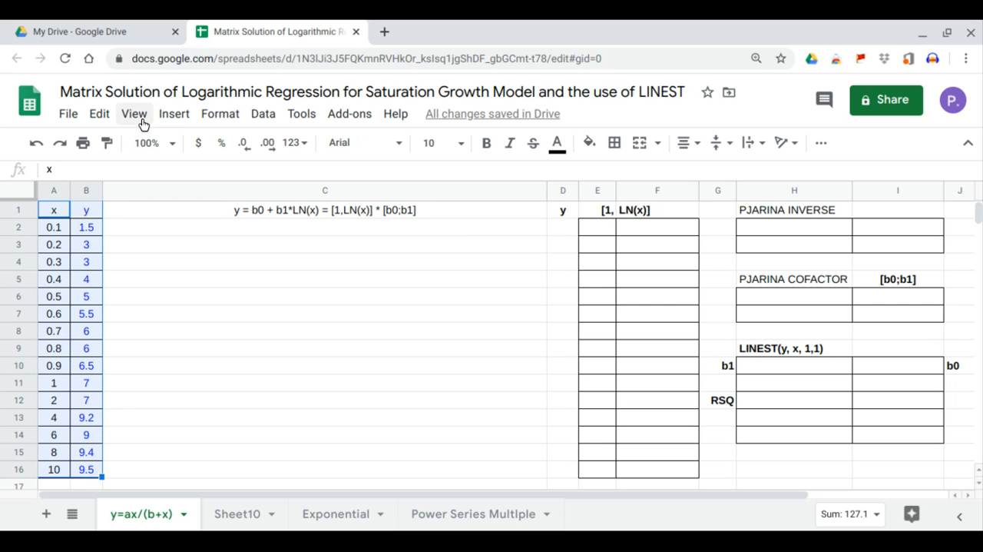
# Insert a scatter chart of A1:B16 and fit it inside column C between rows 2 and 16
pyautogui.click(174, 116)
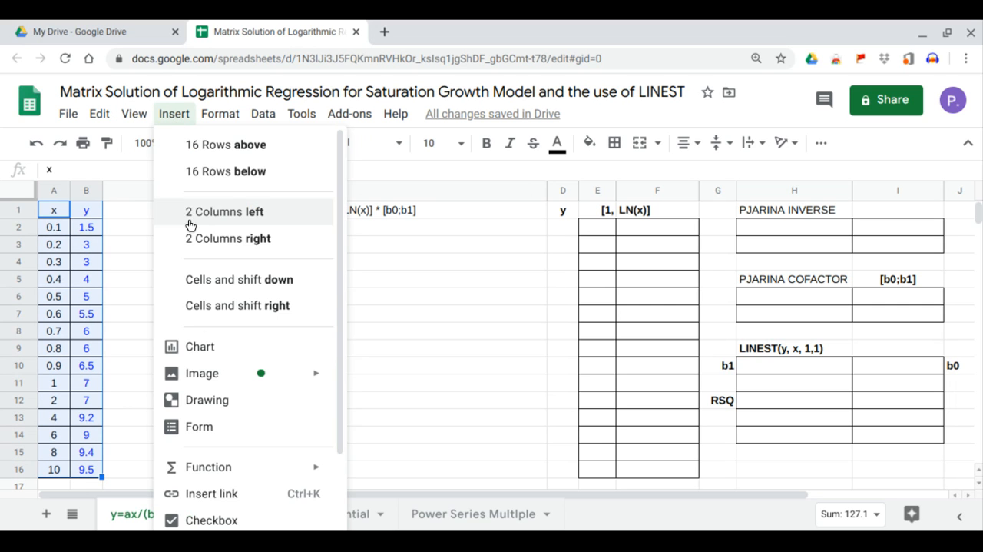
pyautogui.click(210, 358)
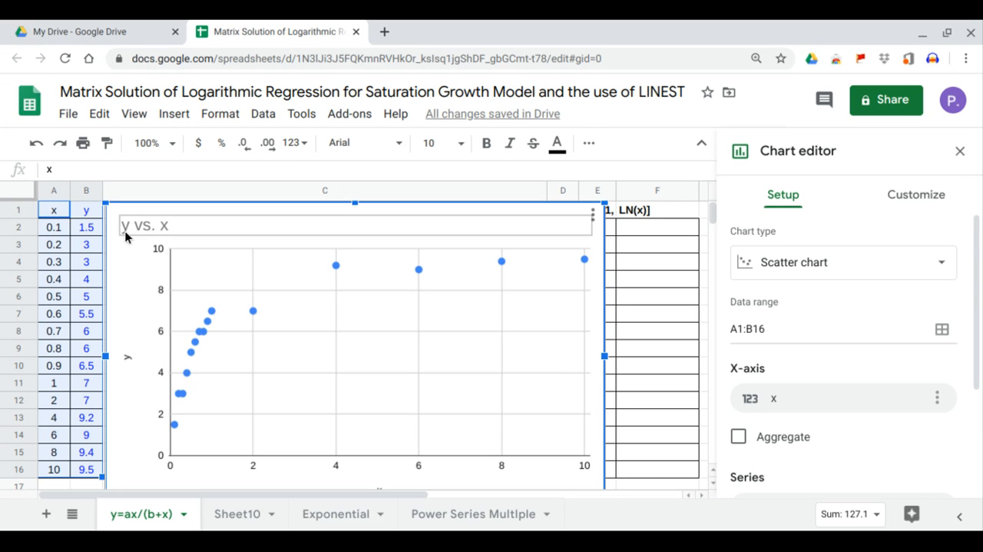
pyautogui.moveTo(103, 204); pyautogui.dragTo(135, 235)
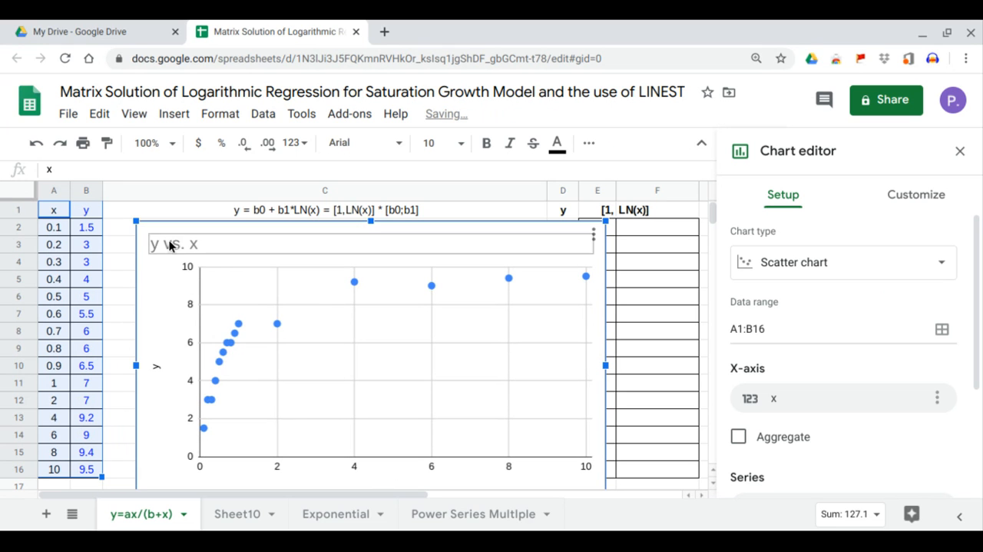
pyautogui.scroll(-2, 296, 307)
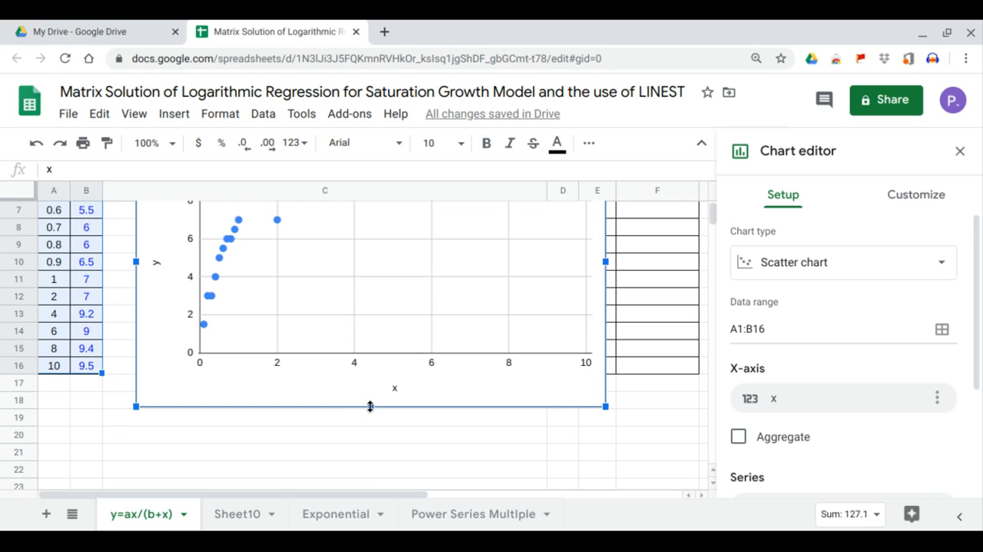
pyautogui.moveTo(371, 405); pyautogui.dragTo(373, 375)
pyautogui.scroll(2, 322, 347)
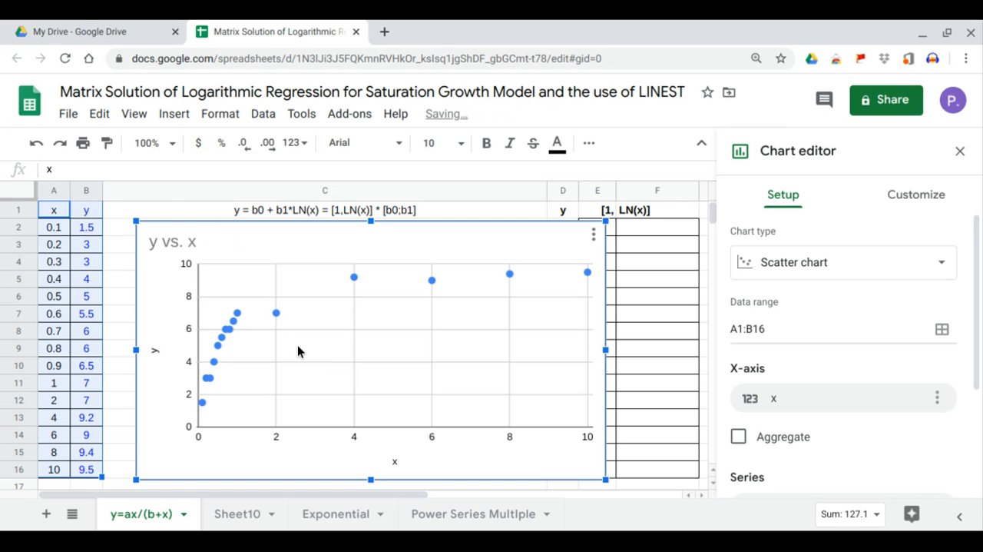
pyautogui.moveTo(397, 246); pyautogui.dragTo(369, 244)
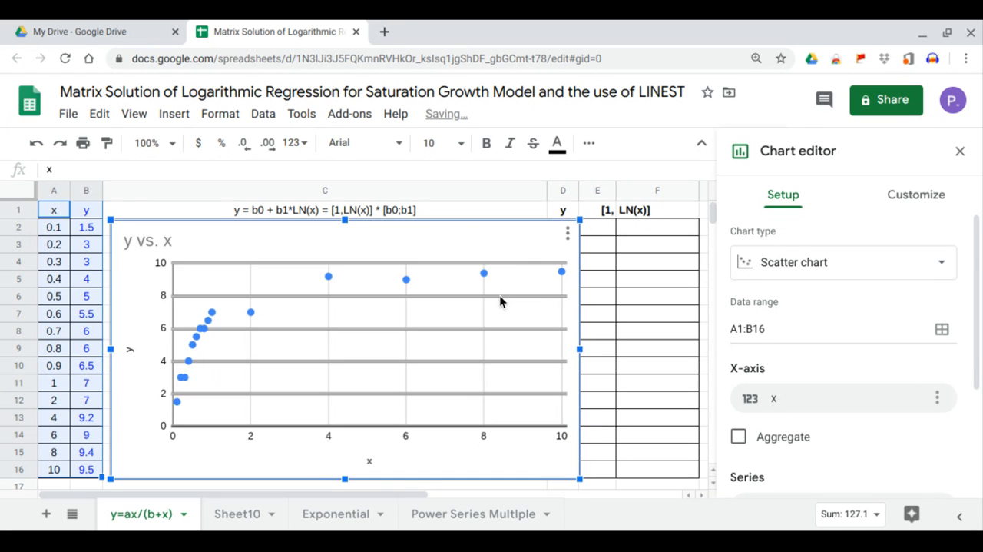
pyautogui.moveTo(581, 348); pyautogui.dragTo(544, 346)
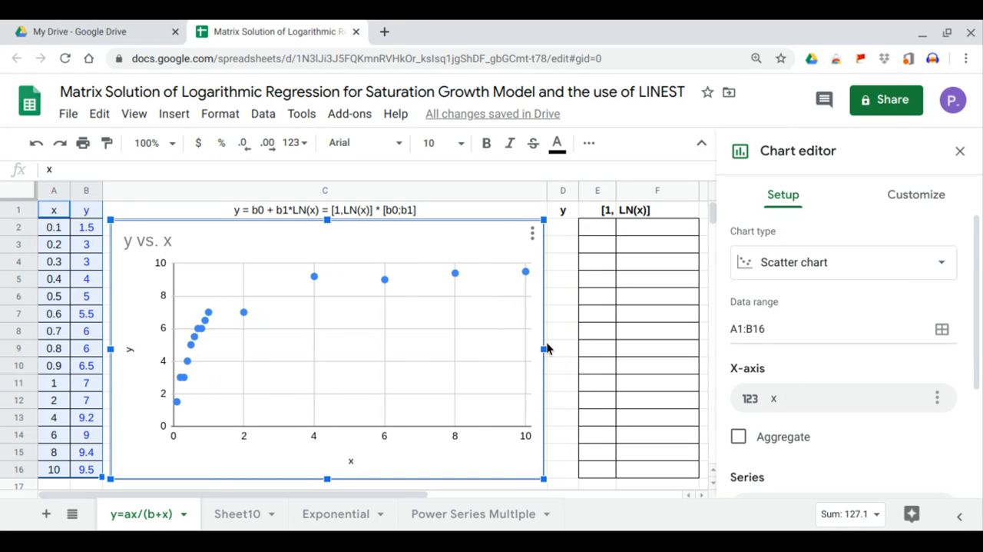
# Add a logarithmic trendline to the chart's y series
pyautogui.click(914, 196)
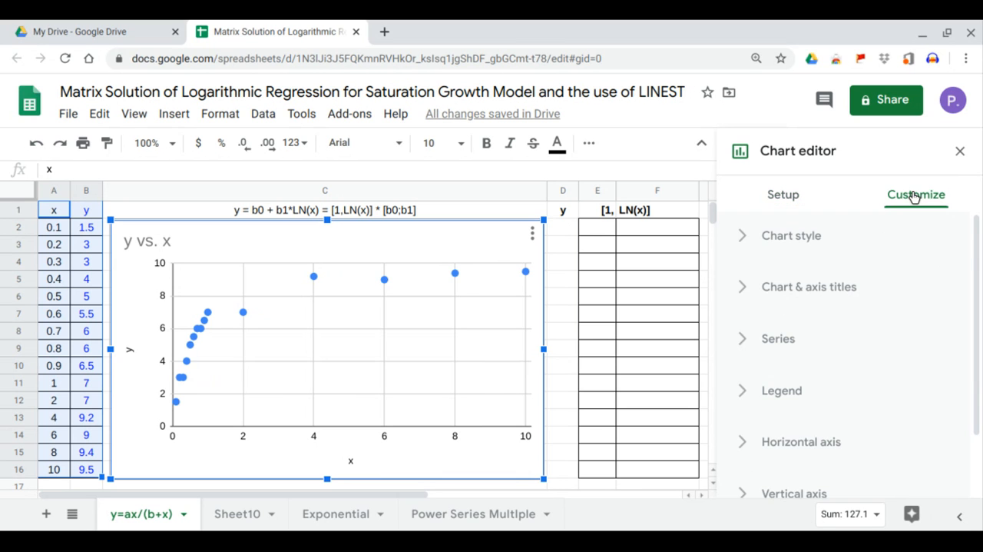
pyautogui.click(799, 345)
pyautogui.scroll(-4, 800, 348)
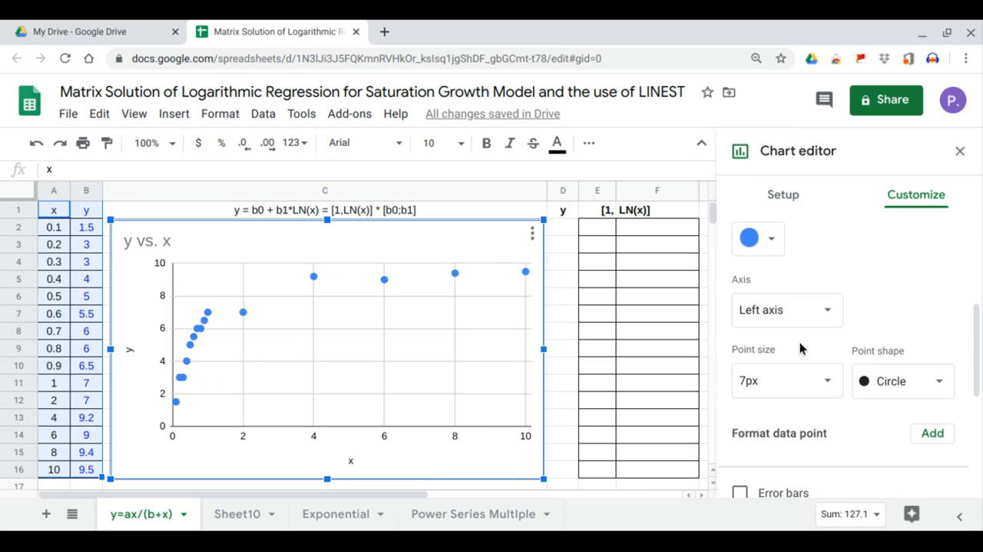
pyautogui.click(762, 428)
pyautogui.scroll(-2, 856, 335)
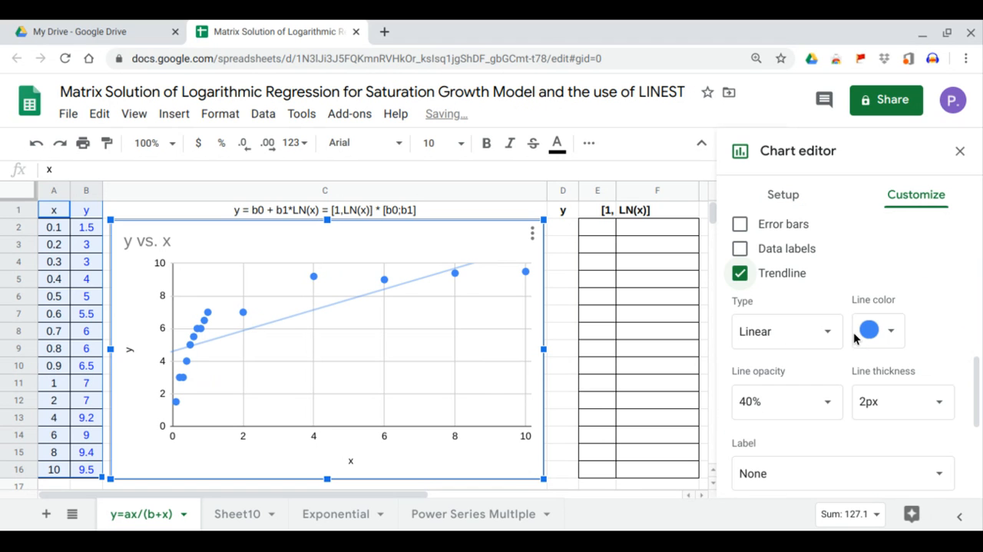
pyautogui.click(840, 341)
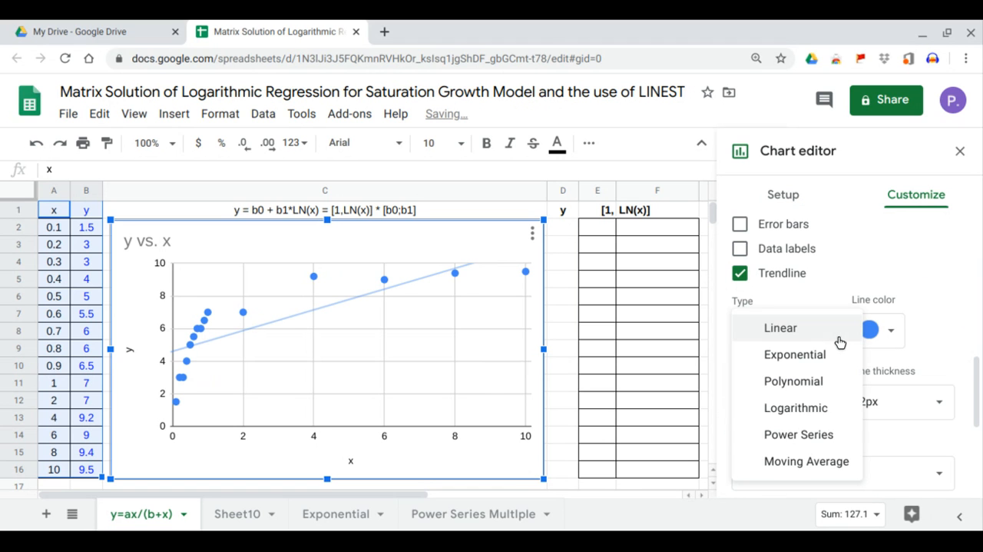
pyautogui.click(807, 417)
# Label the trendline with its equation, show its R² value, and close the chart editor
pyautogui.scroll(-1, 810, 393)
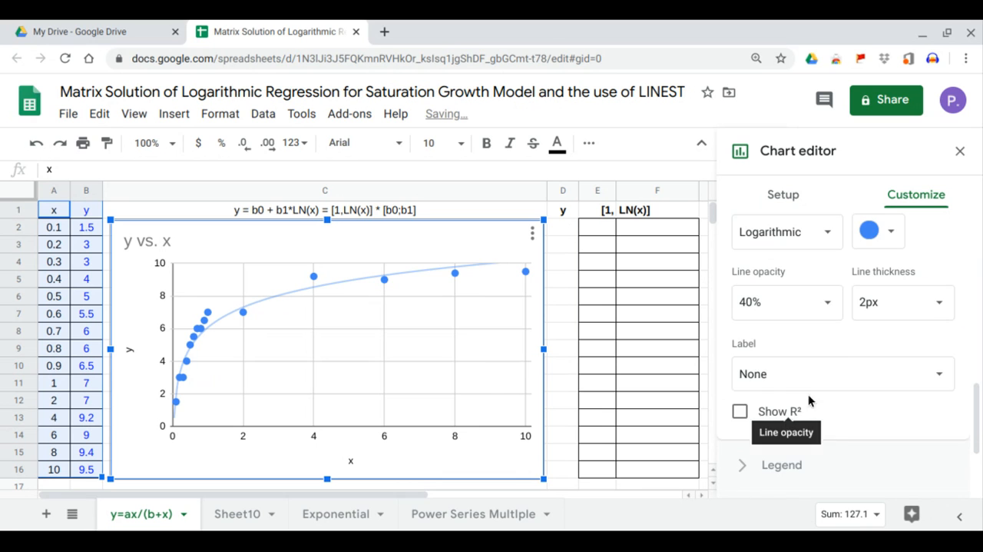
pyautogui.click(817, 384)
pyautogui.click(805, 424)
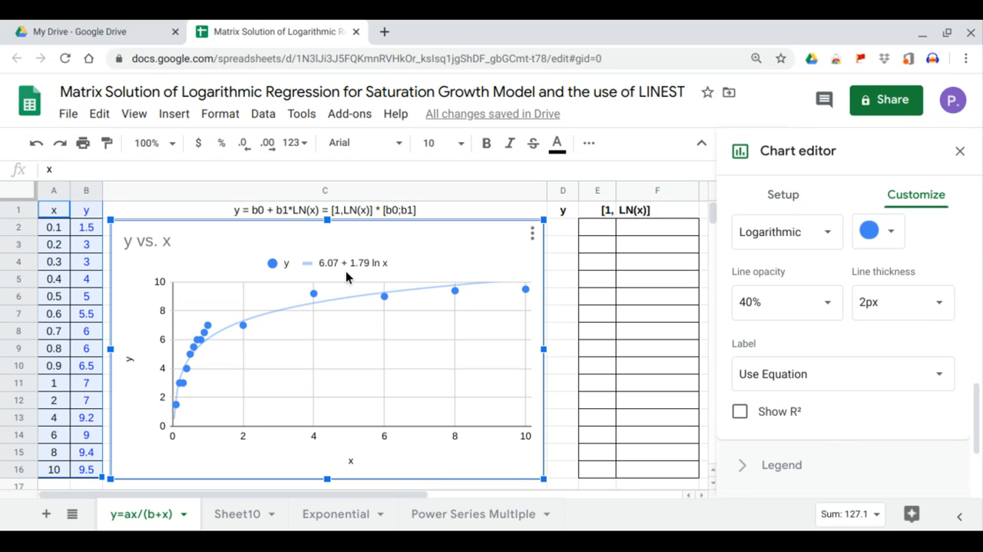
pyautogui.click(740, 413)
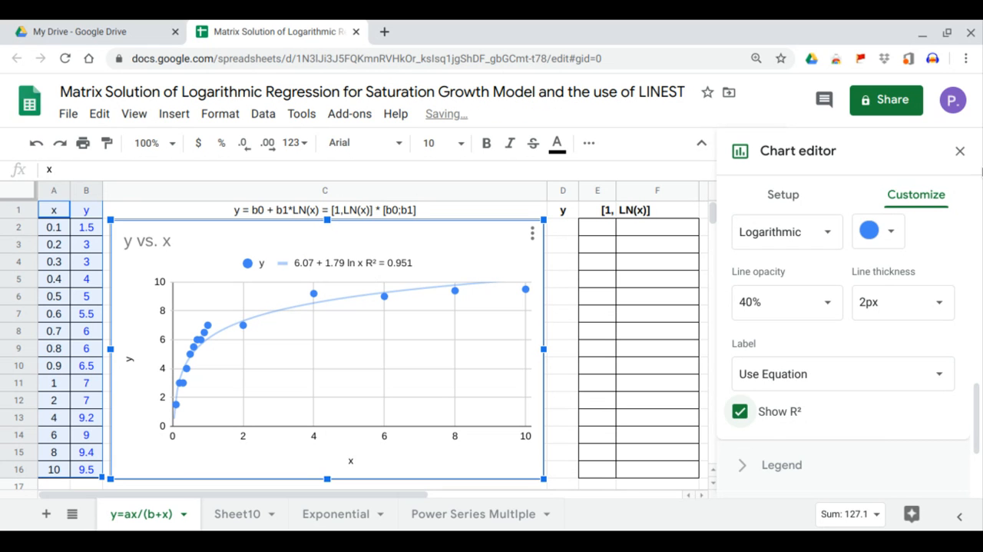
pyautogui.click(960, 151)
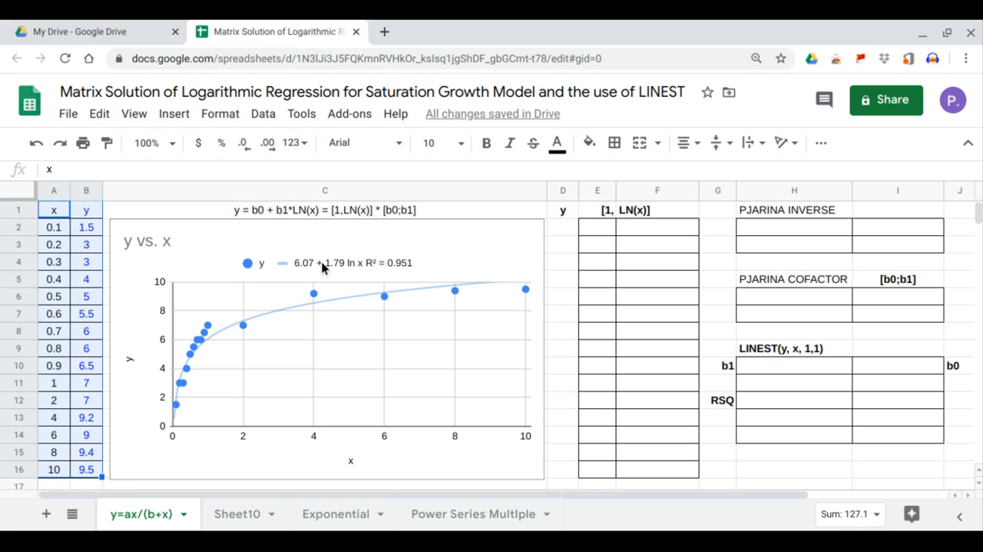
# Fill the y column from D2 with an ARRAYFORMULA of B2:B16
pyautogui.click(563, 233)
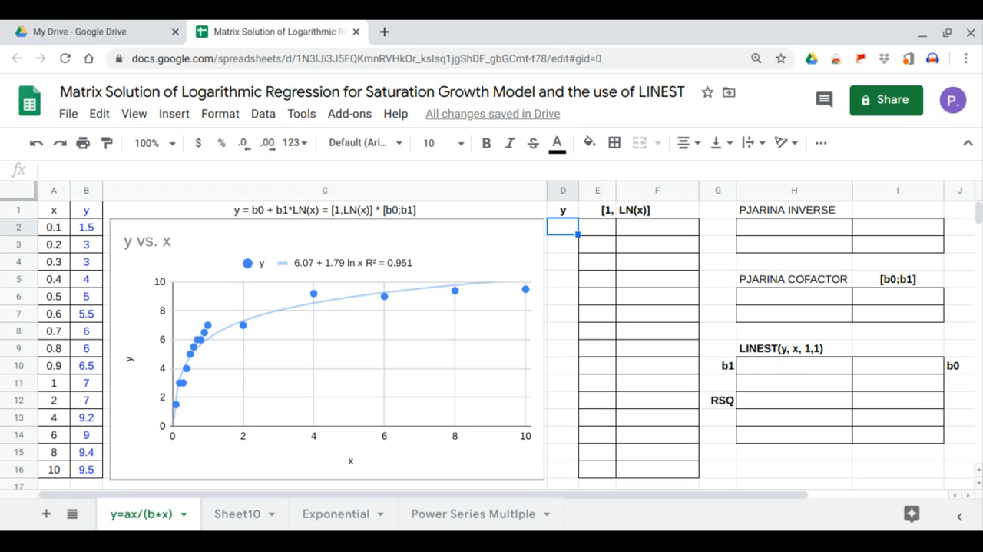
pyautogui.write('=arra')
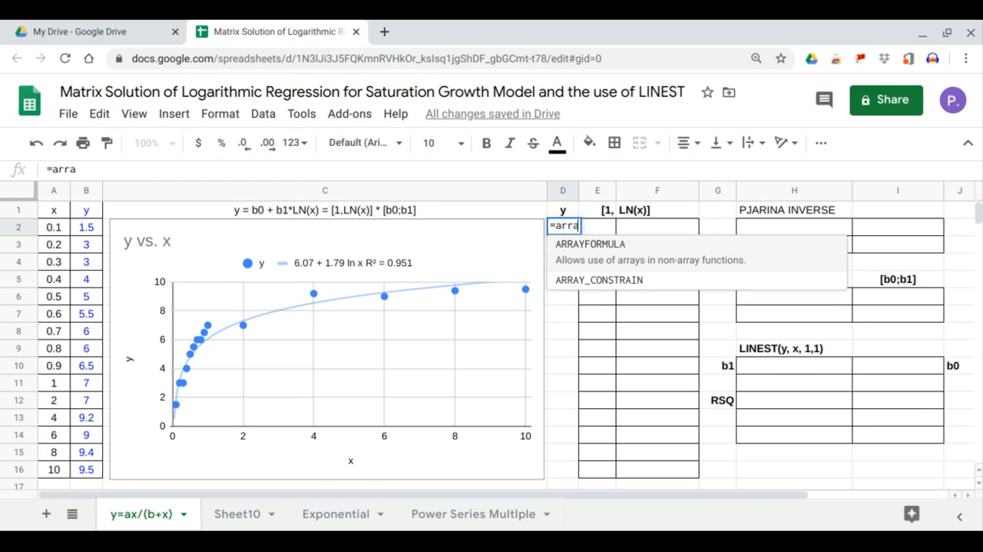
pyautogui.press('Tab')
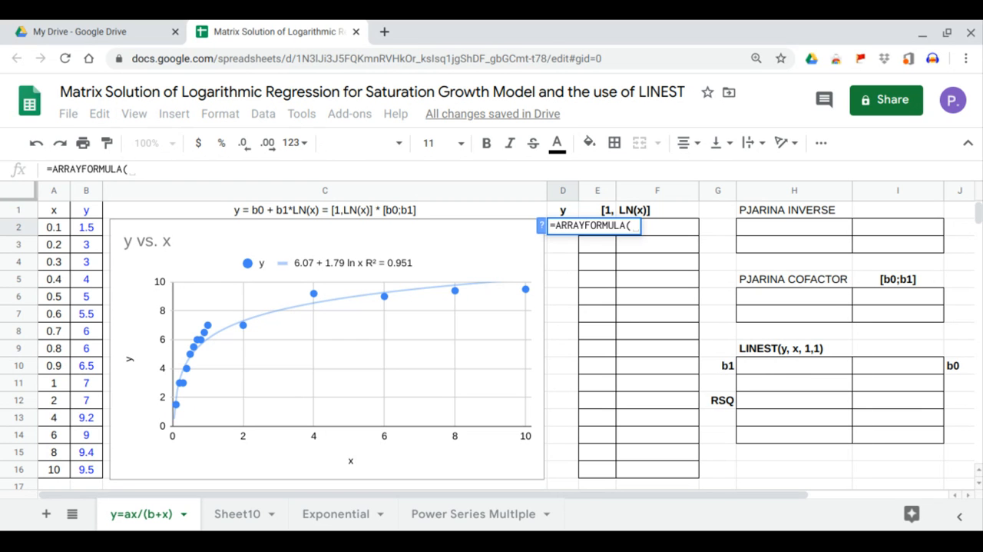
pyautogui.moveTo(91, 228); pyautogui.dragTo(89, 467)
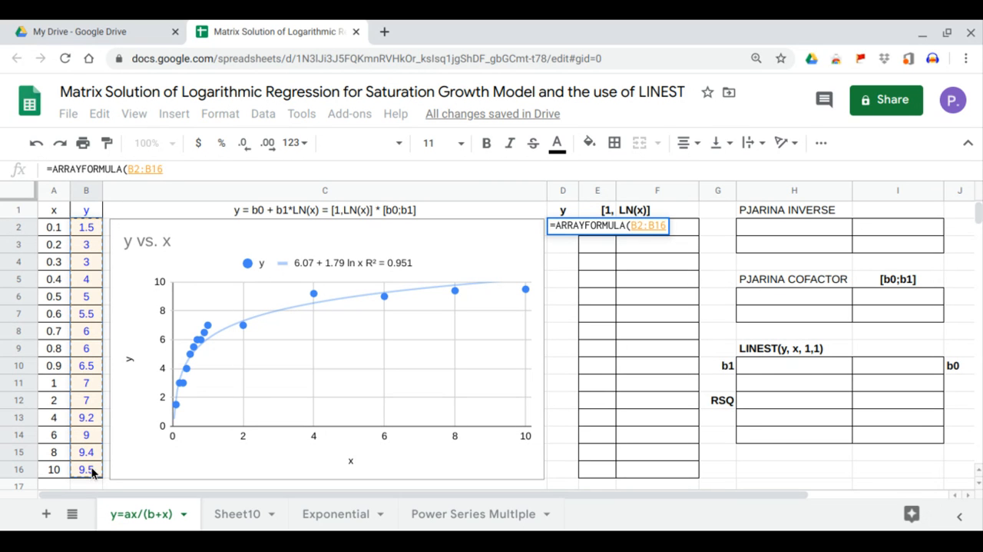
pyautogui.press('Return')
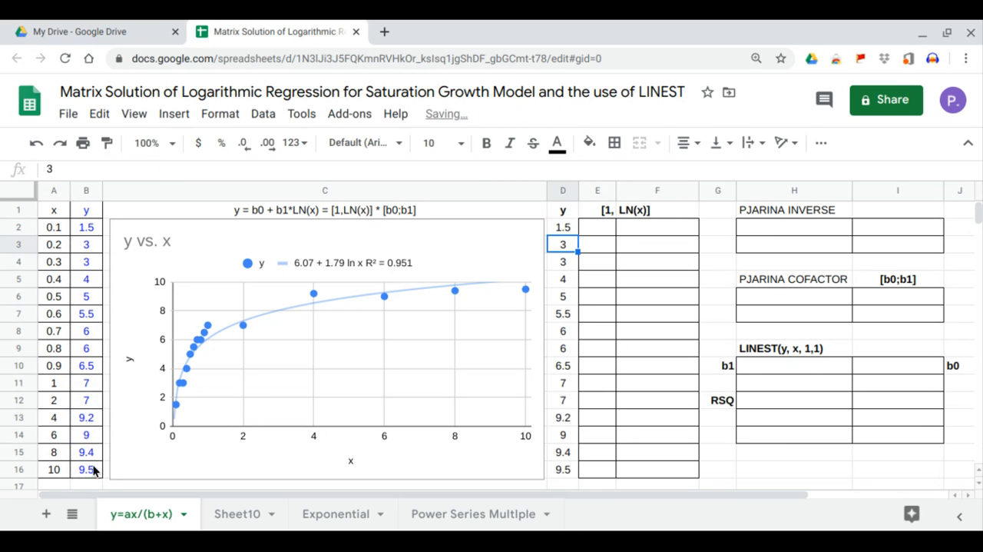
# Fill E2:E16, the constant column of the [1, LN(x)] matrix, with 1
pyautogui.click(597, 230)
pyautogui.write('1')
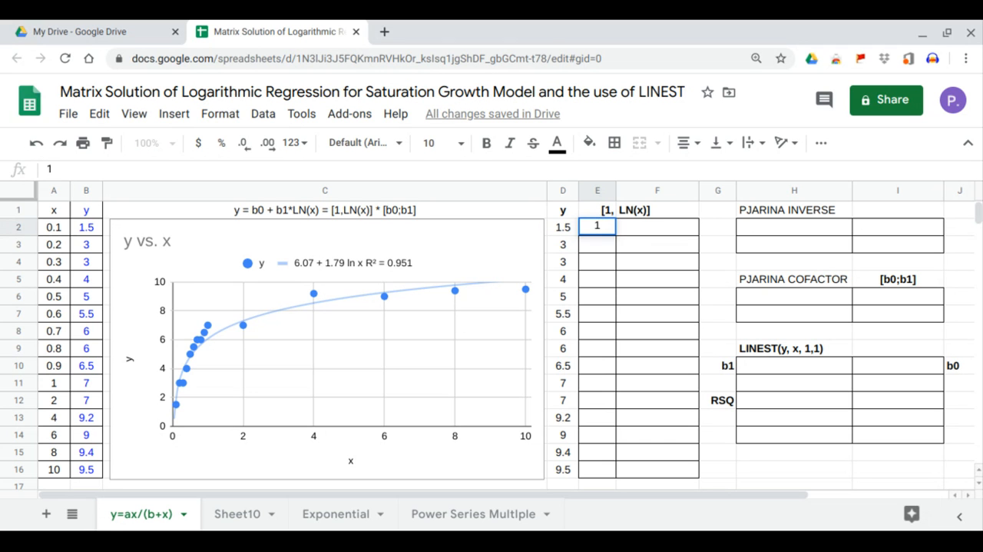
pyautogui.press('Return')
# Fill the LN(x) column from F2 with =ARRAYFORMULA(LN(A2:A16))
pyautogui.click(632, 229)
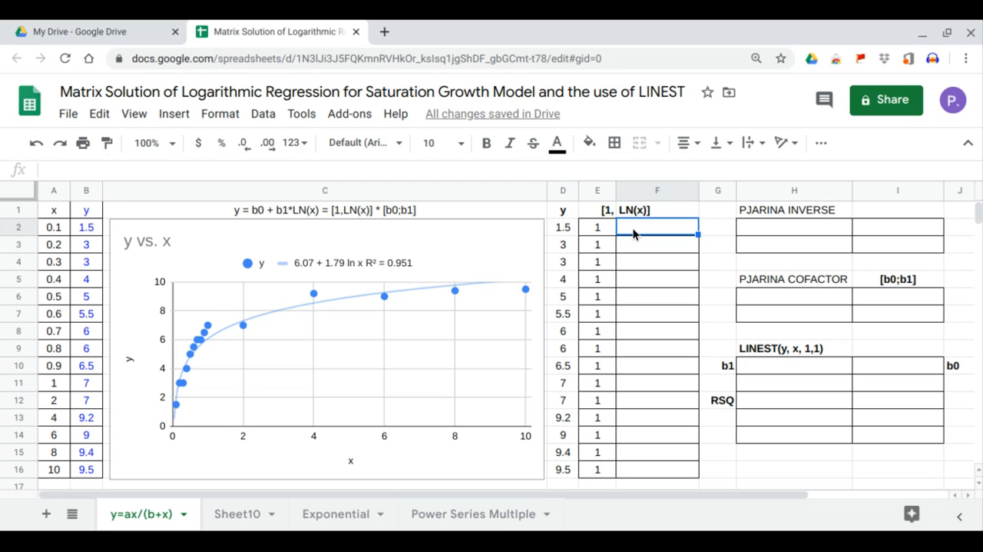
pyautogui.write('=ARRAYFORMULA(')
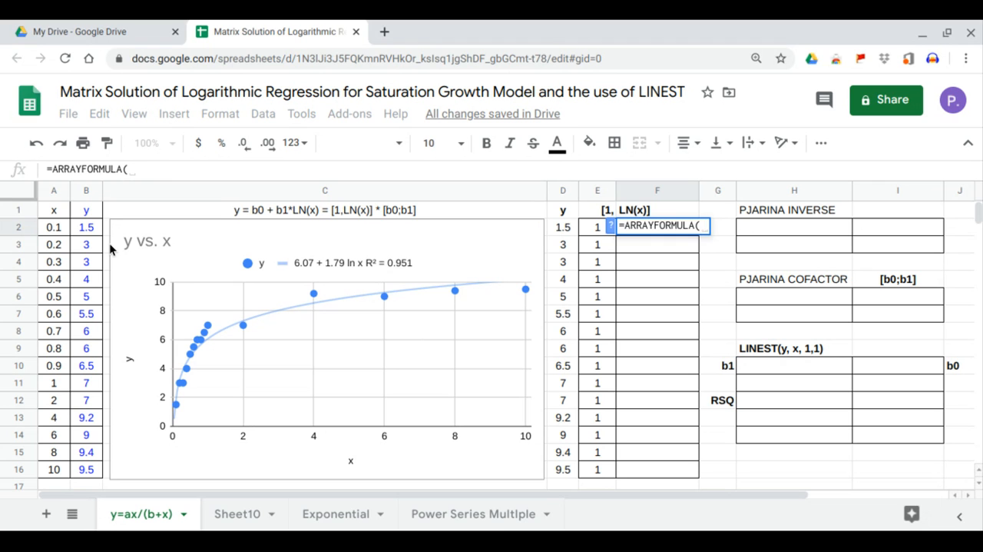
pyautogui.write('ln')
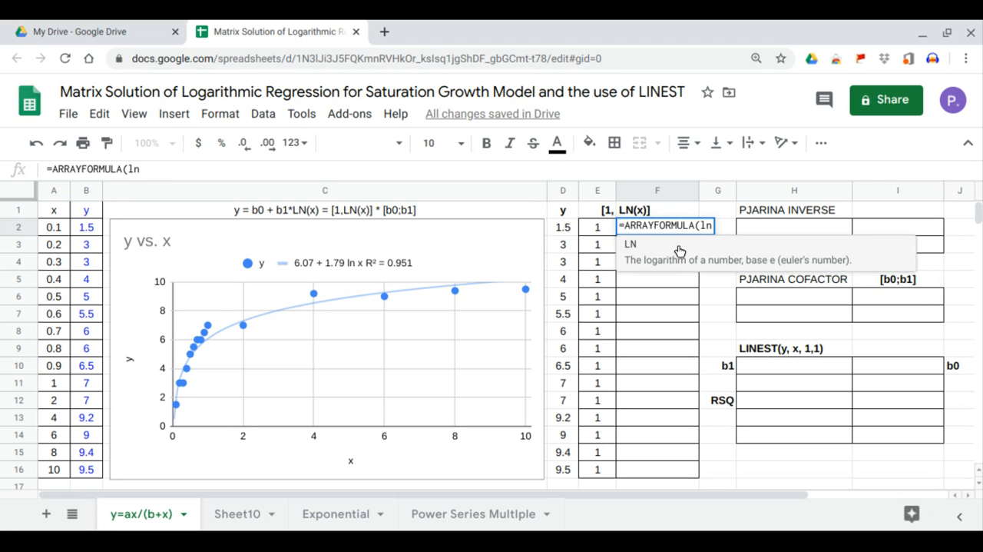
pyautogui.press('Tab')
pyautogui.moveTo(54, 228); pyautogui.dragTo(59, 470)
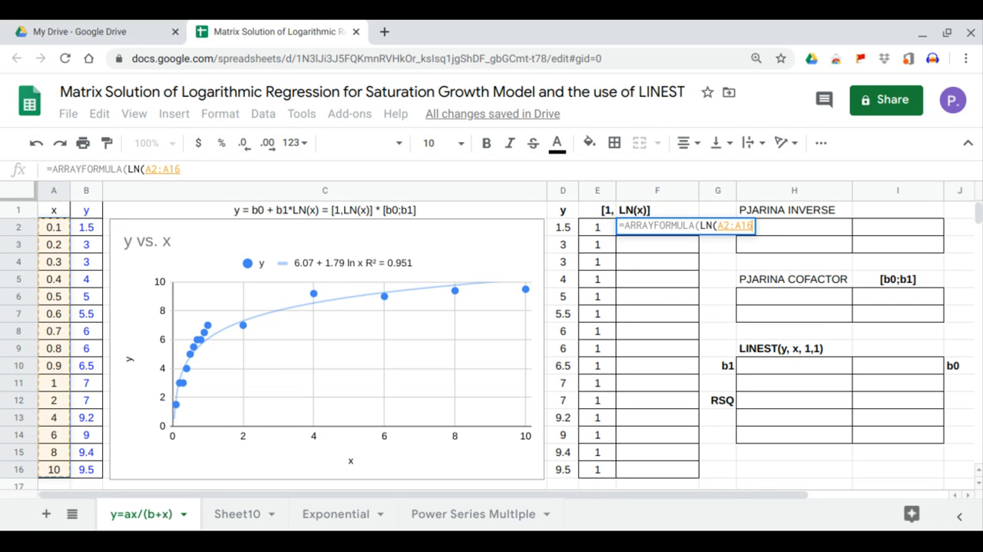
pyautogui.press('Return')
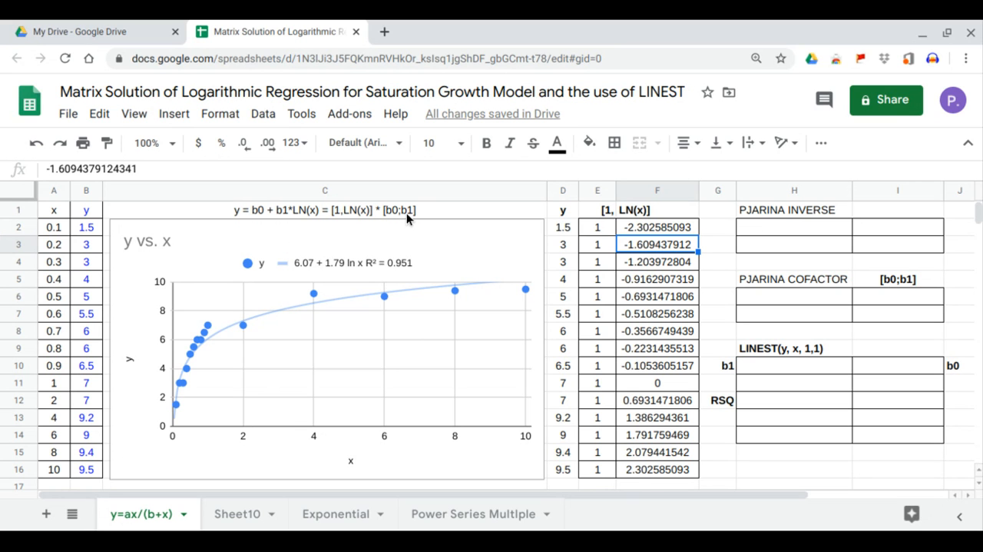
pyautogui.moveTo(608, 224); pyautogui.dragTo(680, 464)
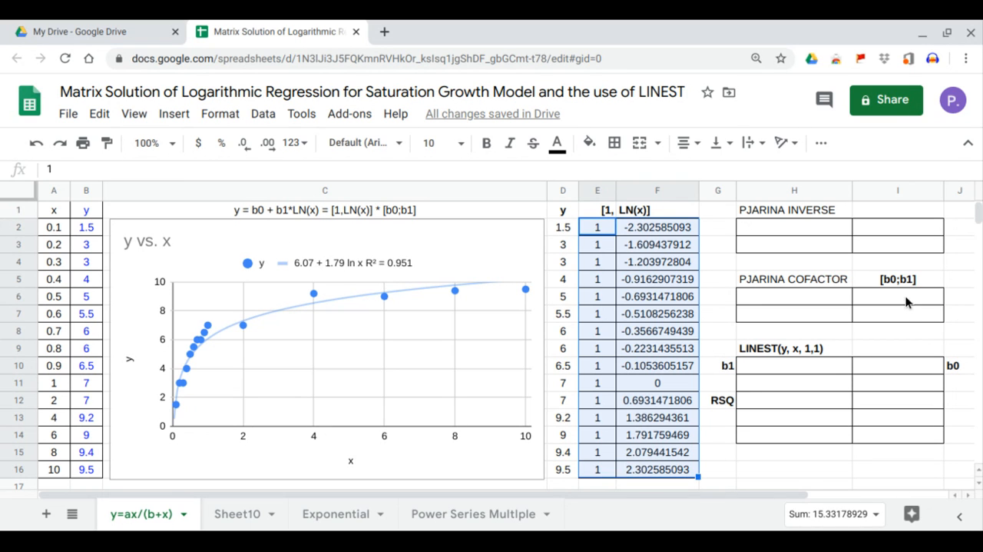
pyautogui.moveTo(906, 300); pyautogui.dragTo(904, 311)
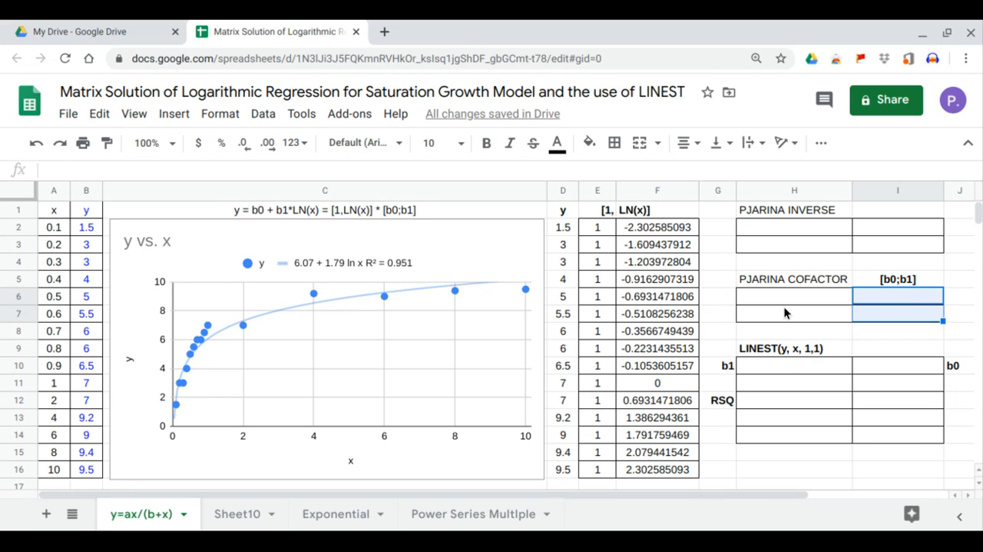
# Calculate the b1 and b0 coefficients from H10 with LINEST, using D2:D16 as y and F2:F16 as x
pyautogui.click(791, 365)
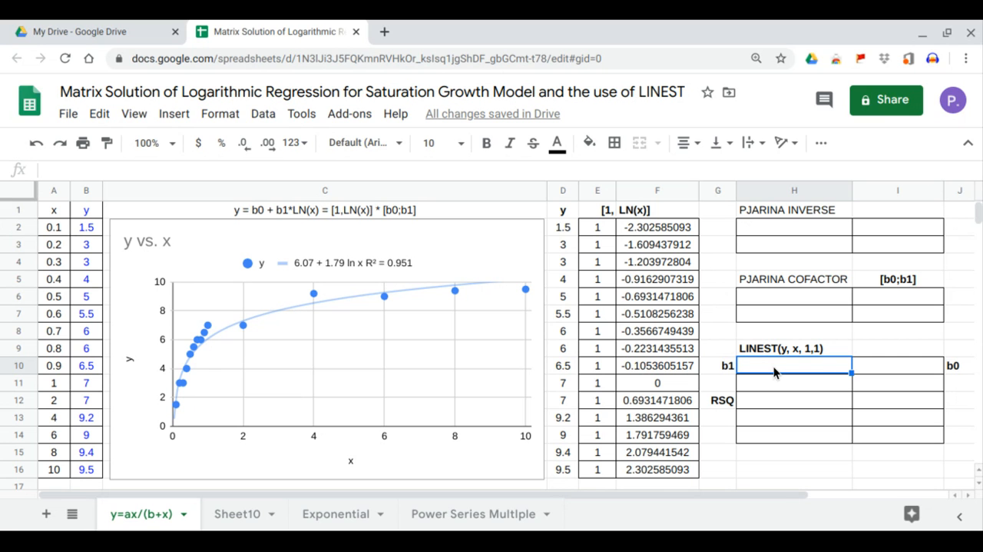
pyautogui.write('=lin')
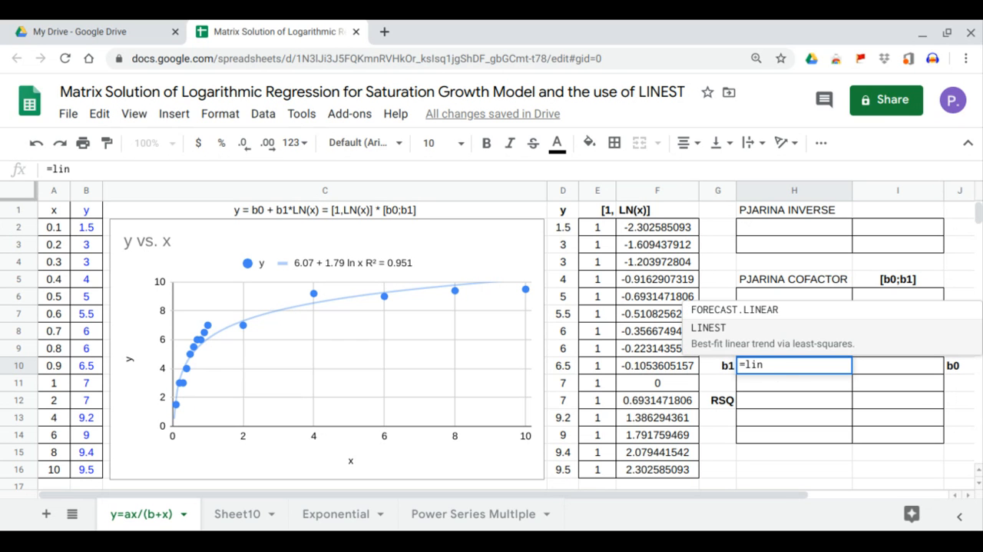
pyautogui.press('Tab')
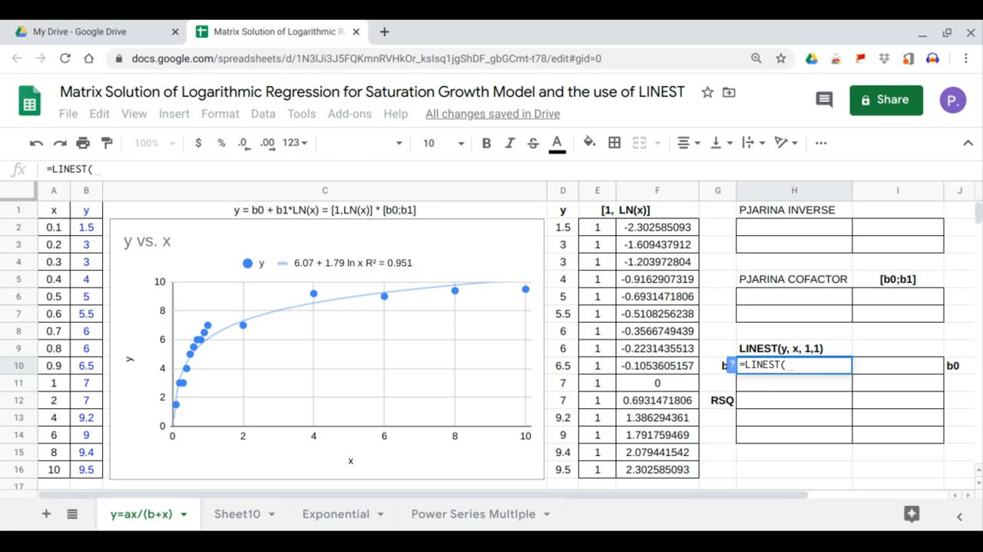
pyautogui.click(567, 231)
pyautogui.moveTo(569, 232); pyautogui.dragTo(575, 468)
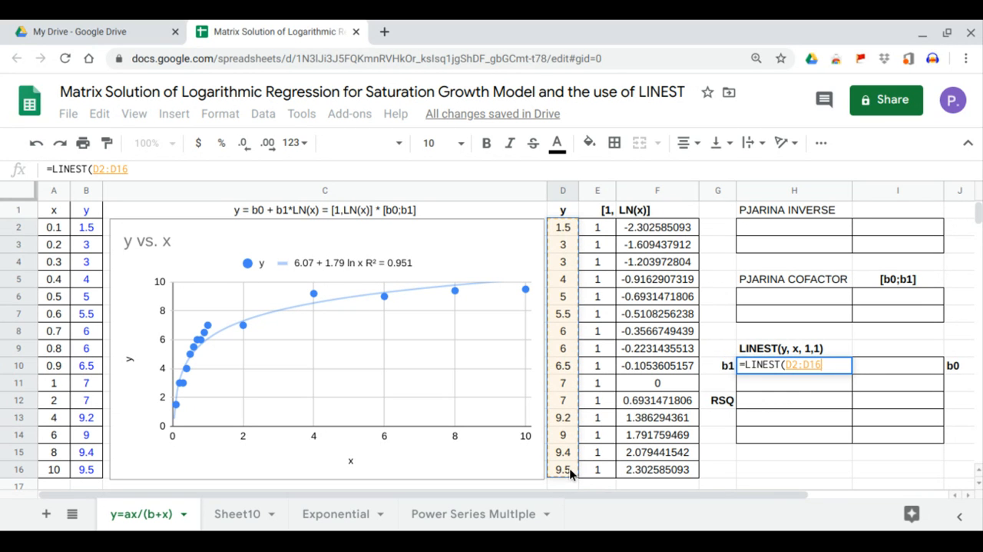
pyautogui.write(',')
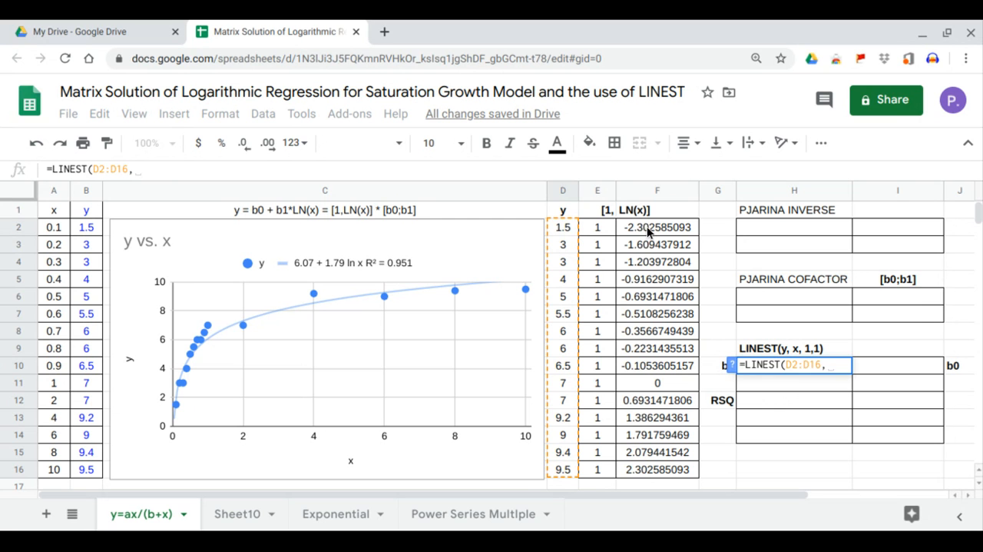
pyautogui.moveTo(642, 227); pyautogui.dragTo(661, 471)
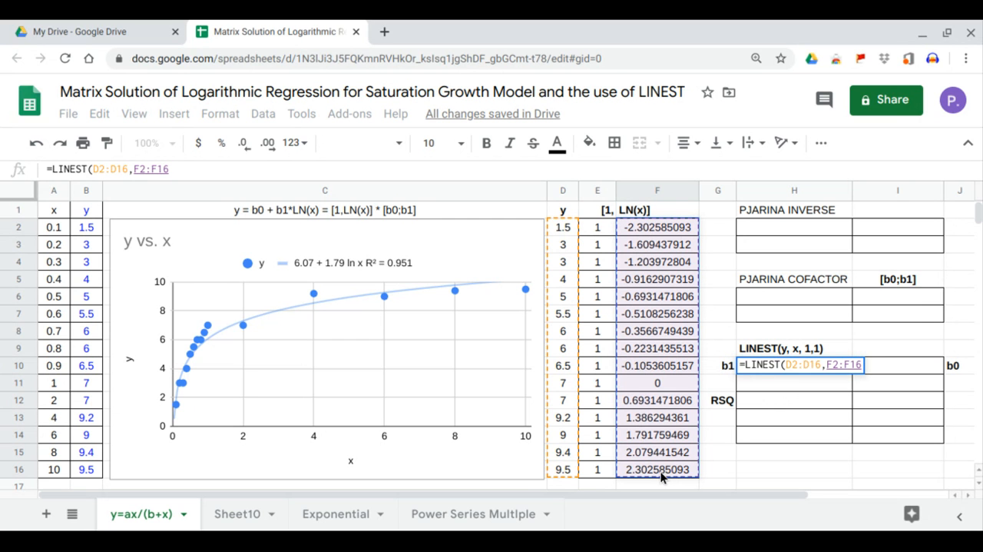
pyautogui.press('Return')
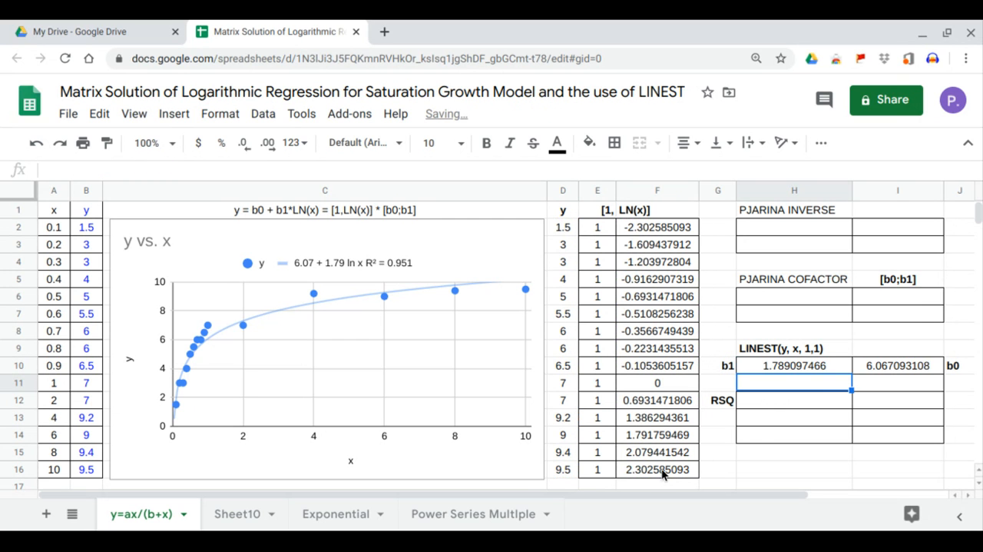
# Extend the LINEST formula in H10 to =LINEST(D2:D16,F2:F16,1,1) and compare RSQ, b0 and b1 with the chart's trendline equation
pyautogui.click(815, 363)
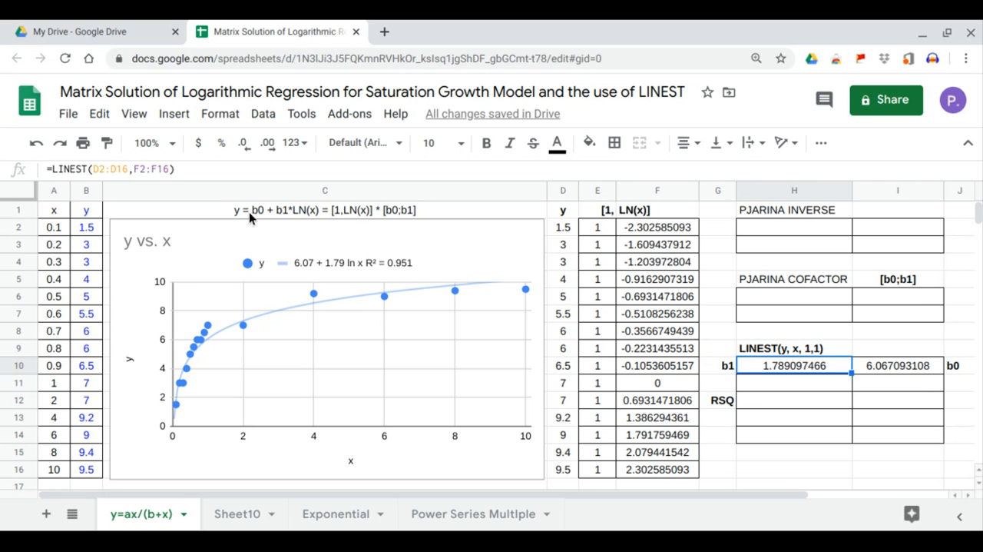
pyautogui.click(169, 170)
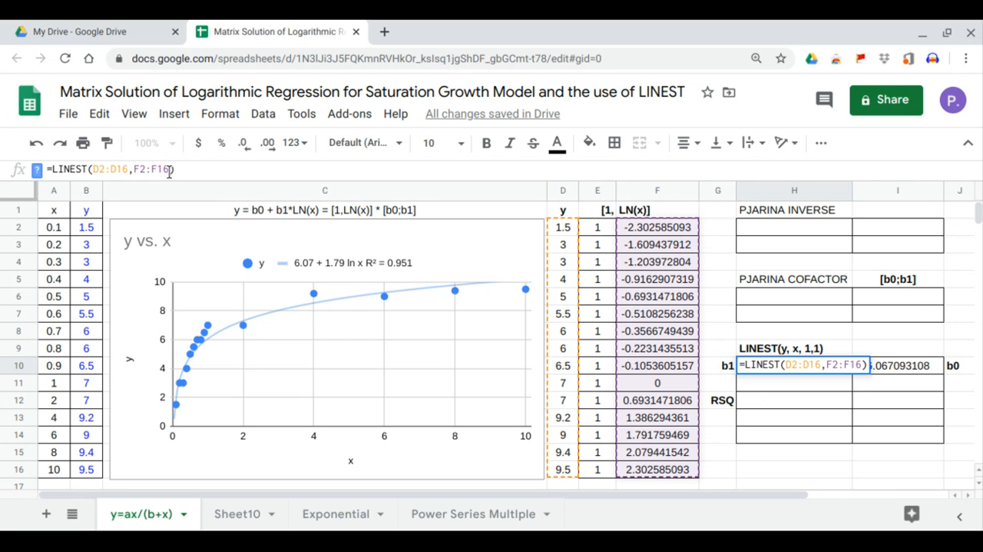
pyautogui.write(',1,1')
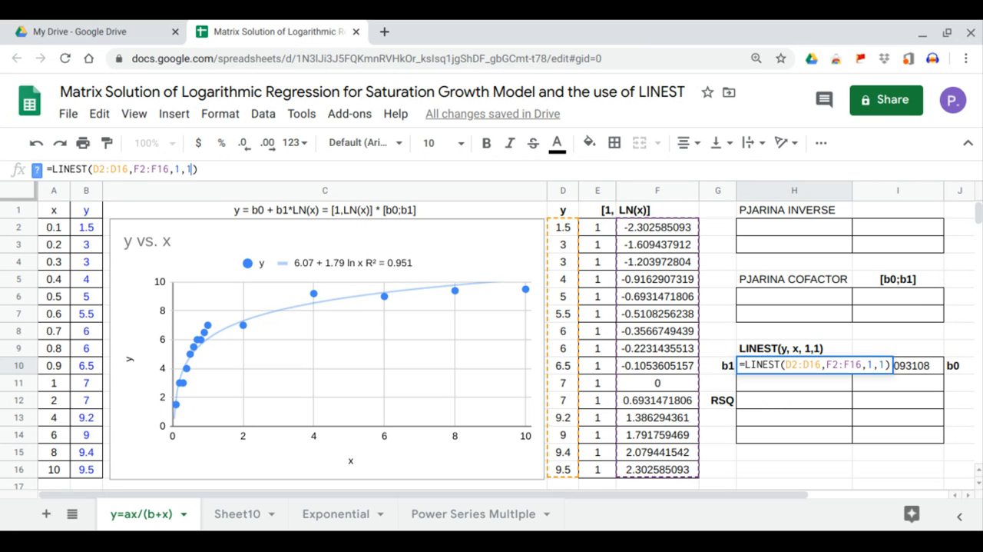
pyautogui.press('Return')
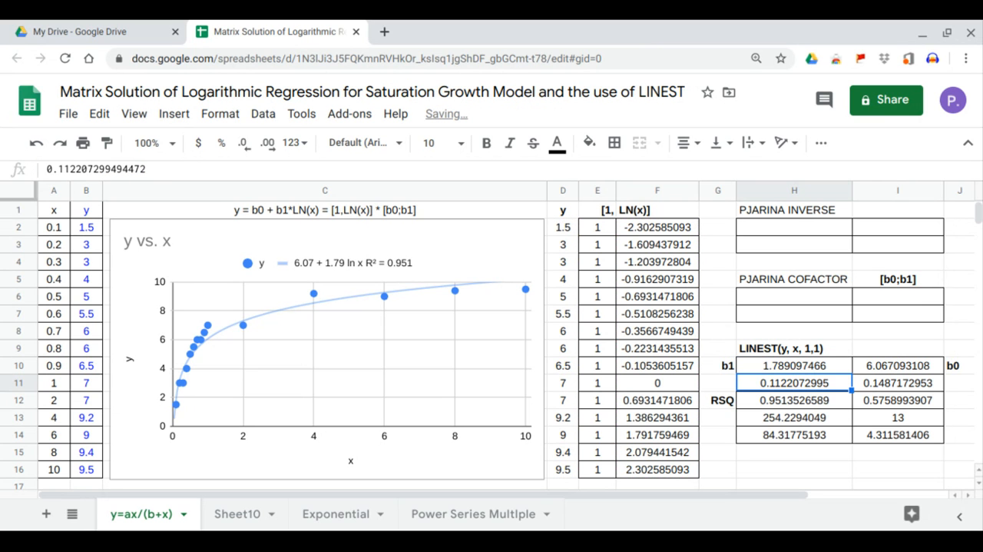
pyautogui.click(777, 405)
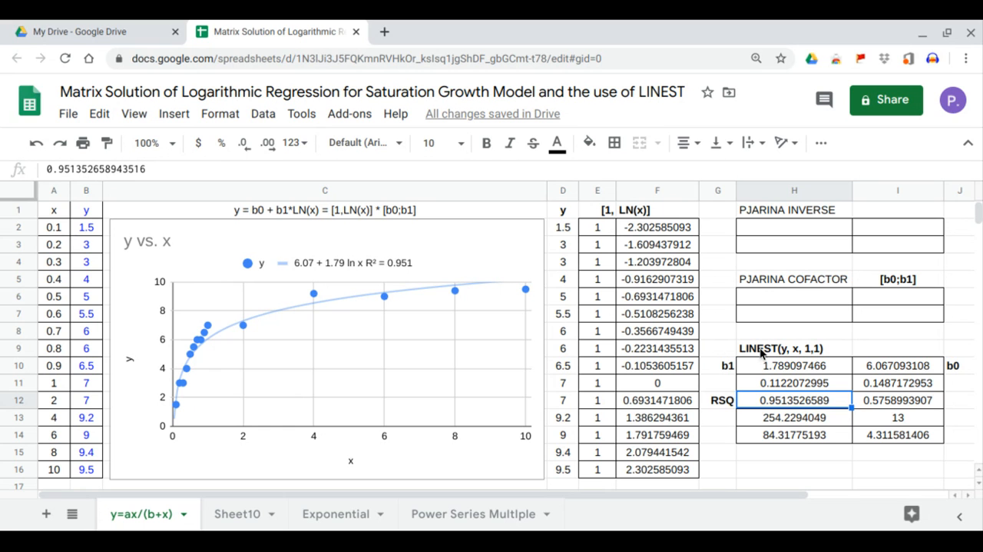
pyautogui.click(914, 371)
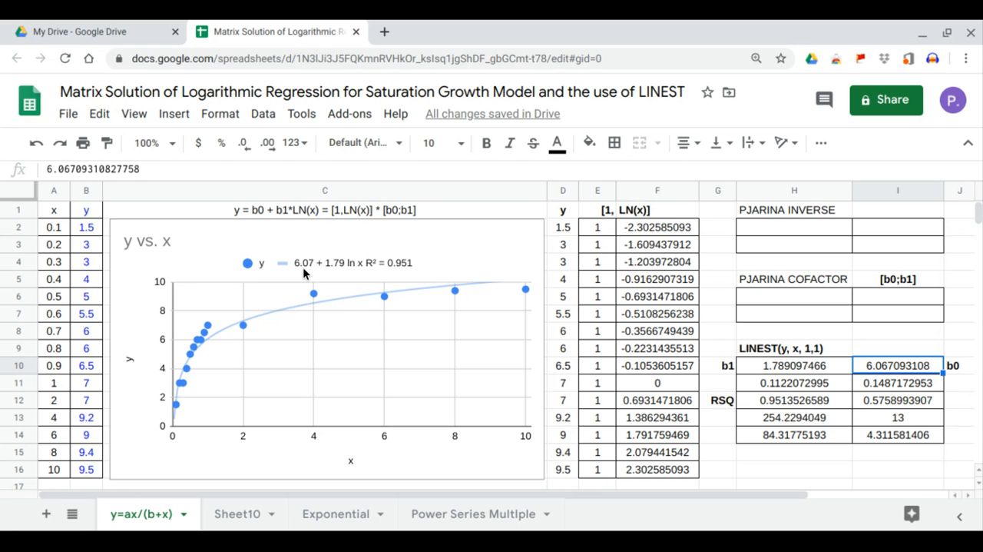
pyautogui.click(781, 366)
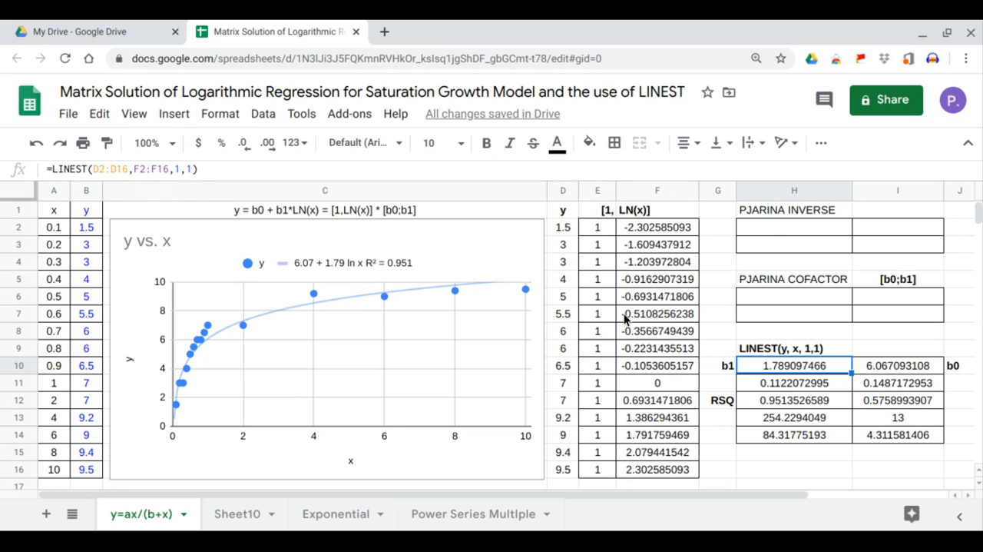
# Calculate the PJARINA INVERSE matrix from H2 with =MINVERSE(MMULT(TRANSPOSE(E2:F16),E2:F16))
pyautogui.click(770, 230)
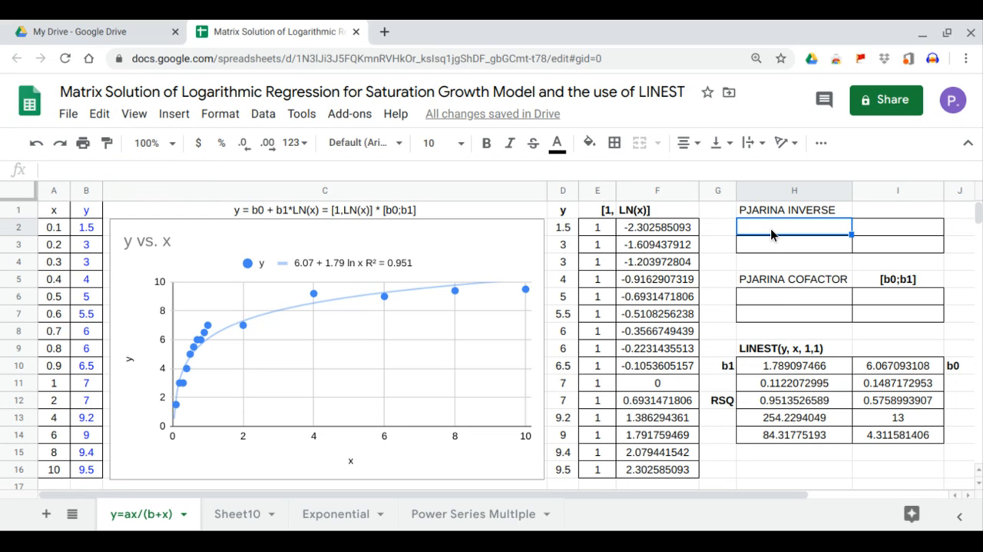
pyautogui.write('=')
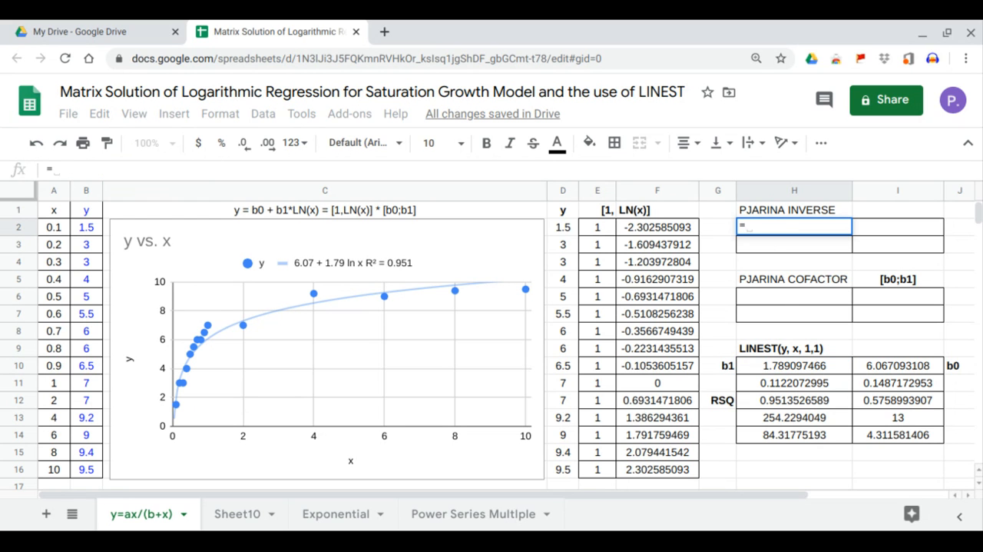
pyautogui.write('minv')
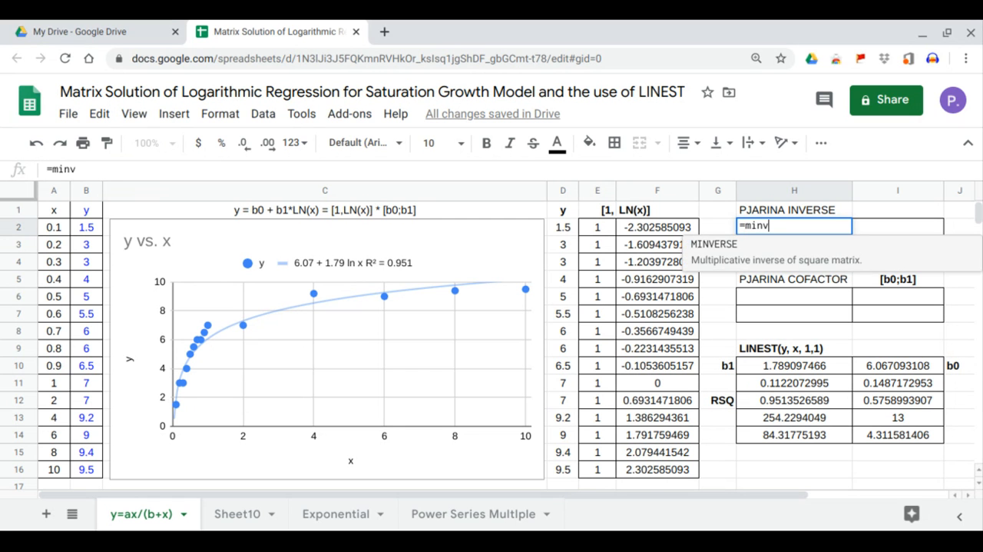
pyautogui.press('Tab')
pyautogui.write('mm')
pyautogui.press('Tab')
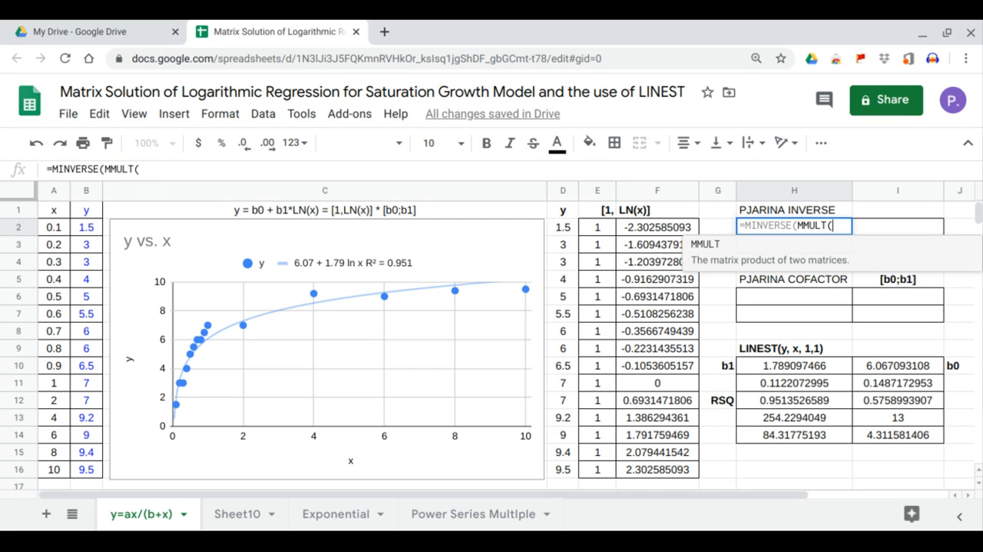
pyautogui.write('tra')
pyautogui.press('Tab')
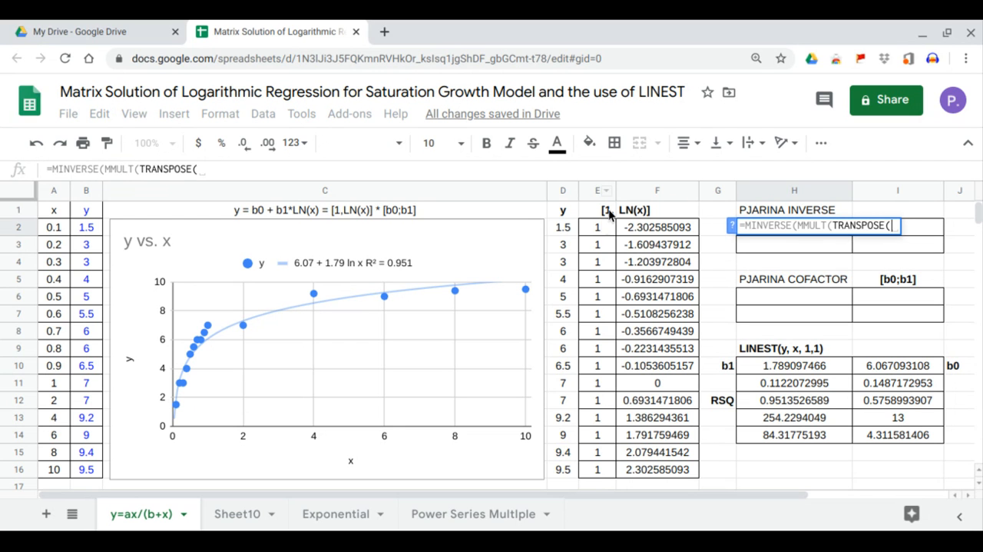
pyautogui.moveTo(598, 227); pyautogui.dragTo(664, 471)
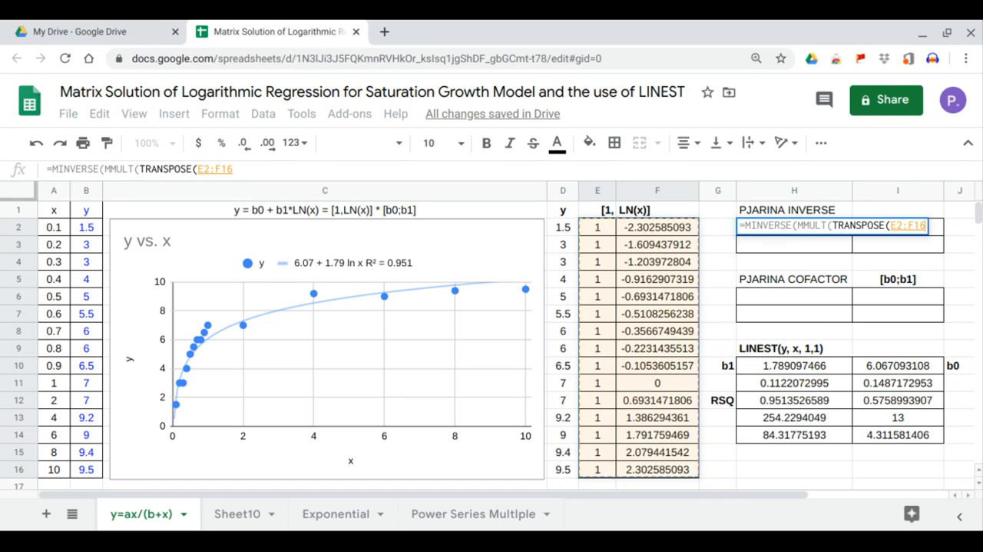
pyautogui.write('),')
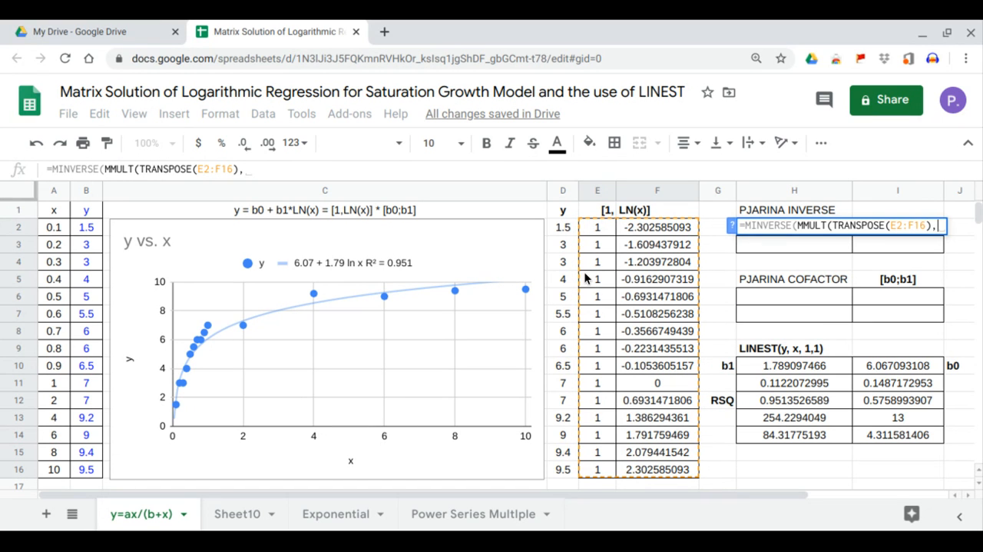
pyautogui.click(610, 234)
pyautogui.moveTo(615, 241); pyautogui.dragTo(656, 468)
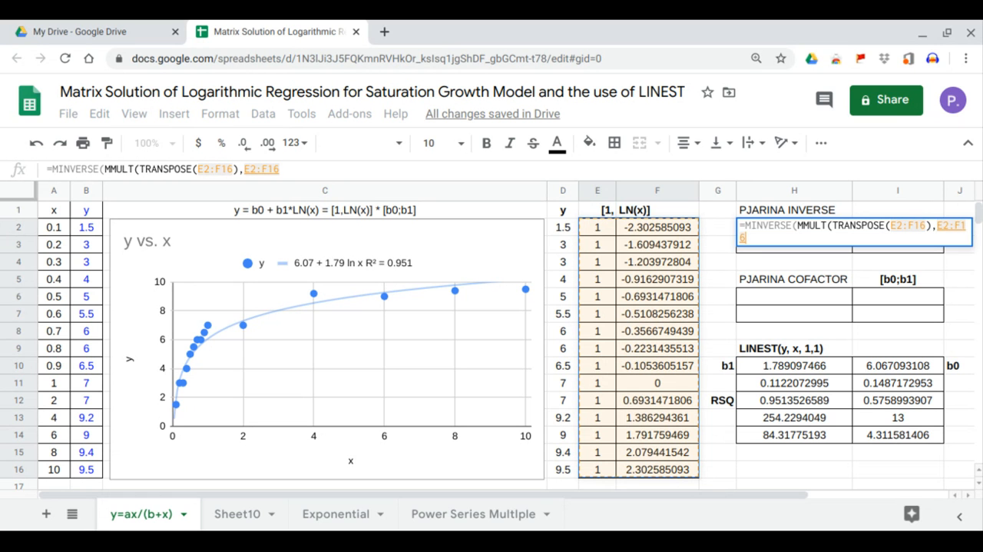
pyautogui.press('Return')
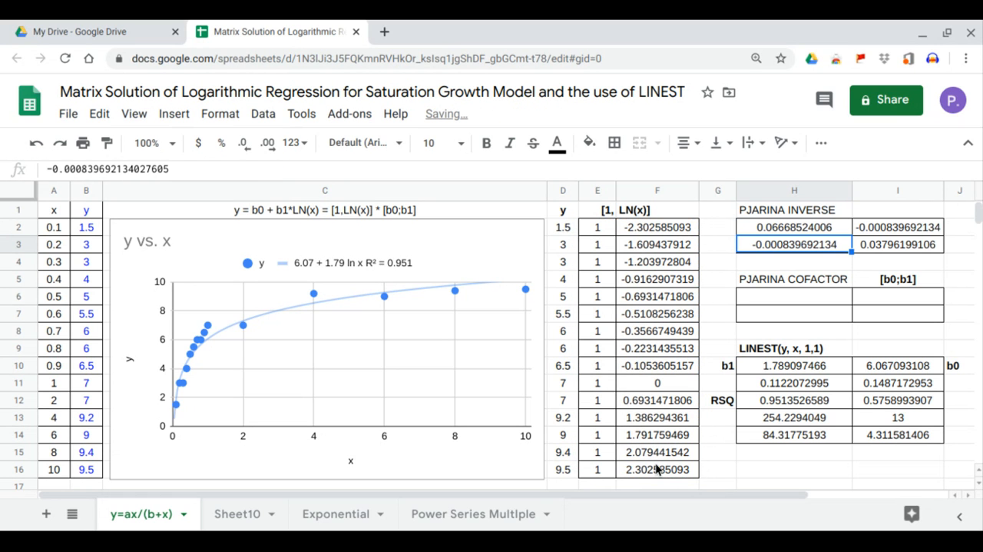
# Calculate the PJARINA COFACTOR vector from H6 with =MMULT(TRANSPOSE(E2:F16),D2:D16)
pyautogui.click(765, 298)
pyautogui.write('=mm')
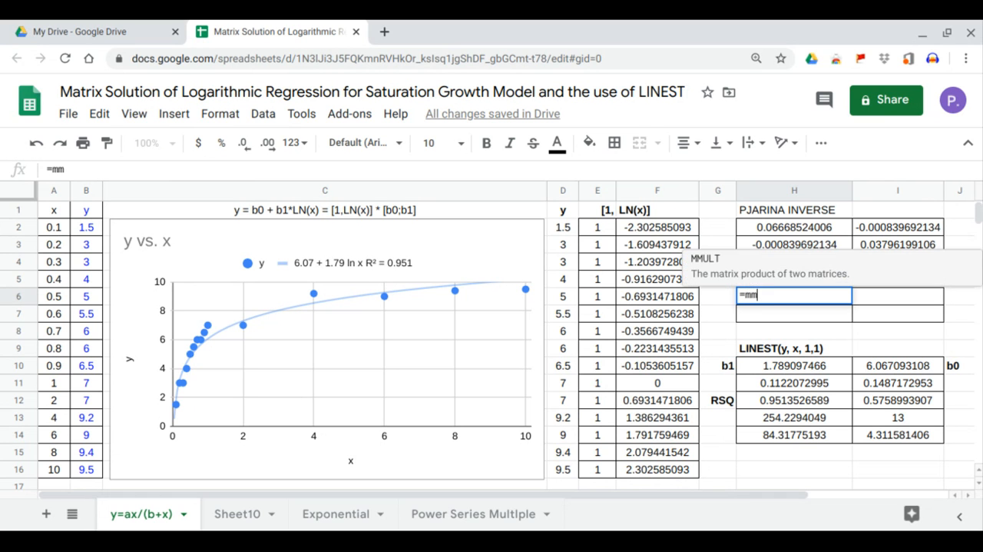
pyautogui.press('Tab')
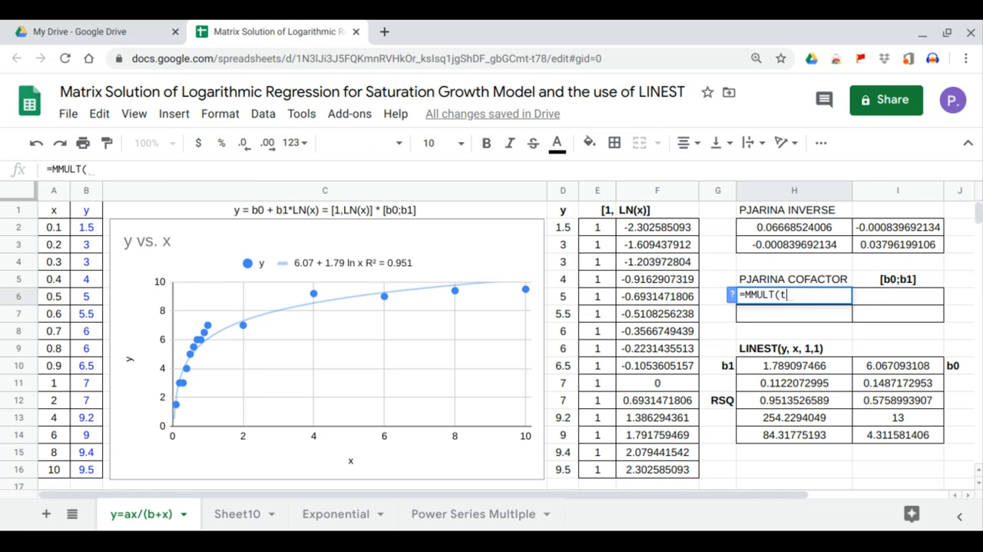
pyautogui.write('tr')
pyautogui.press('Tab')
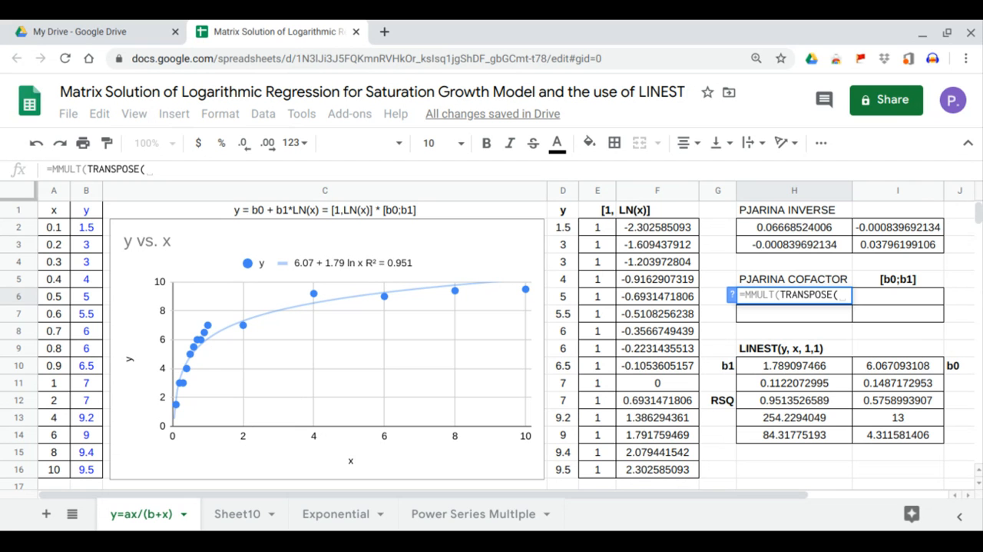
pyautogui.moveTo(596, 228); pyautogui.dragTo(654, 465)
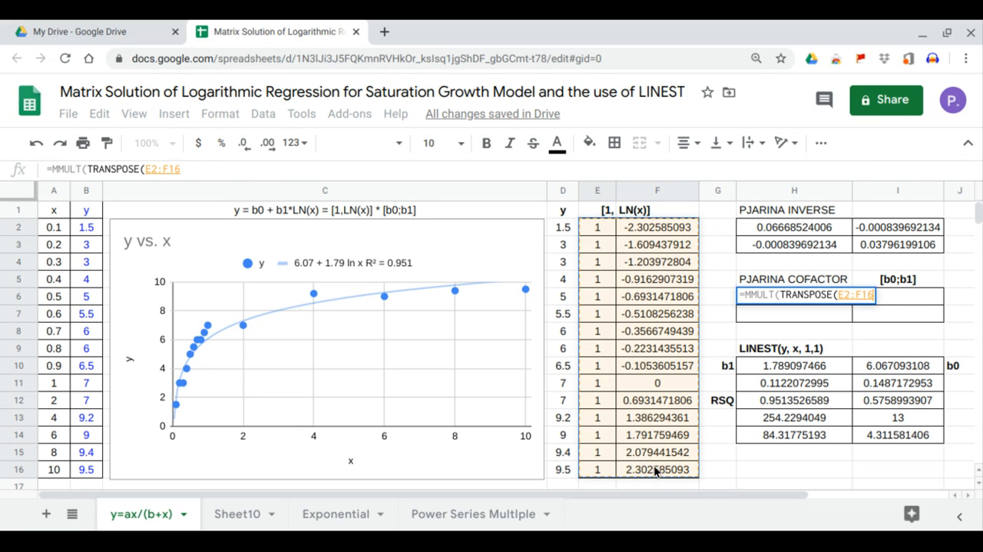
pyautogui.write('),')
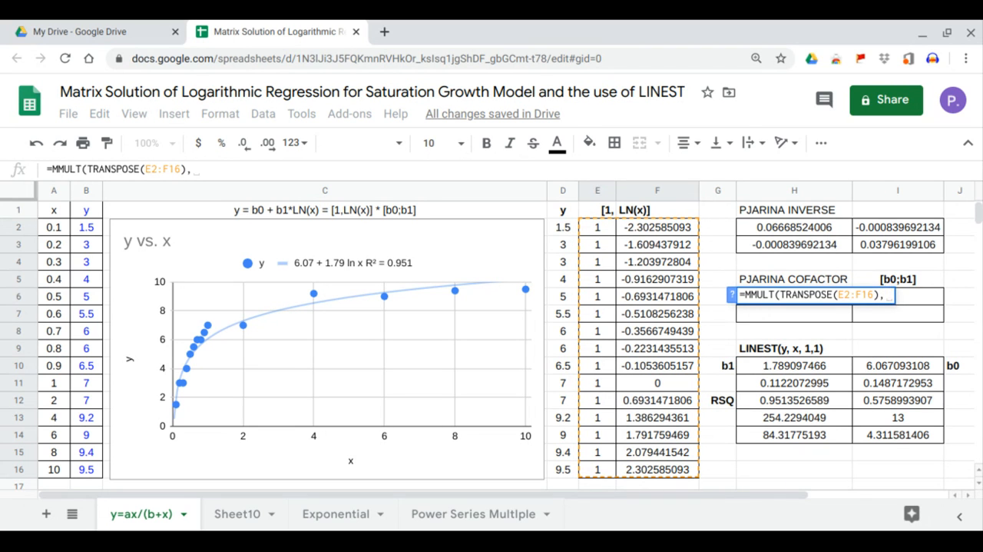
pyautogui.moveTo(564, 228); pyautogui.dragTo(560, 472)
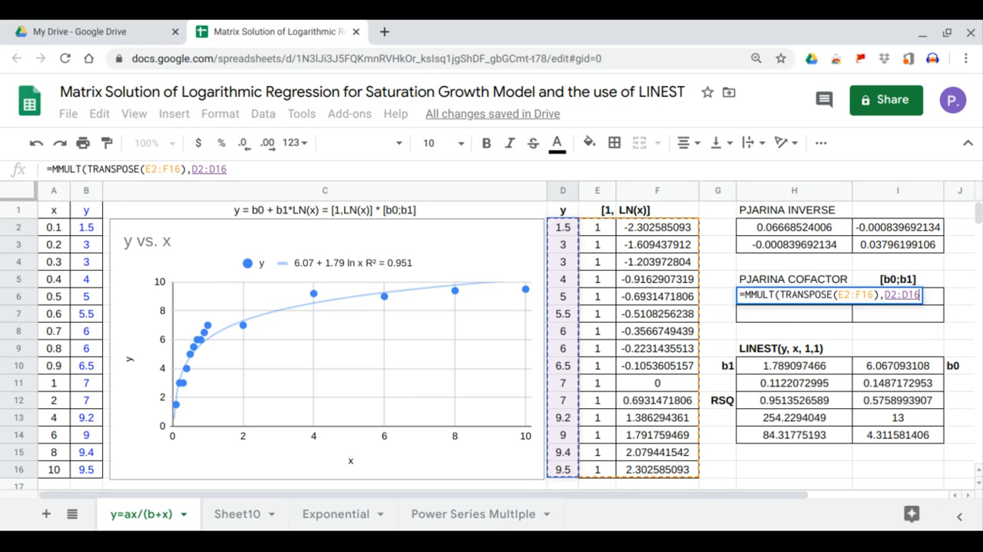
pyautogui.press('Return')
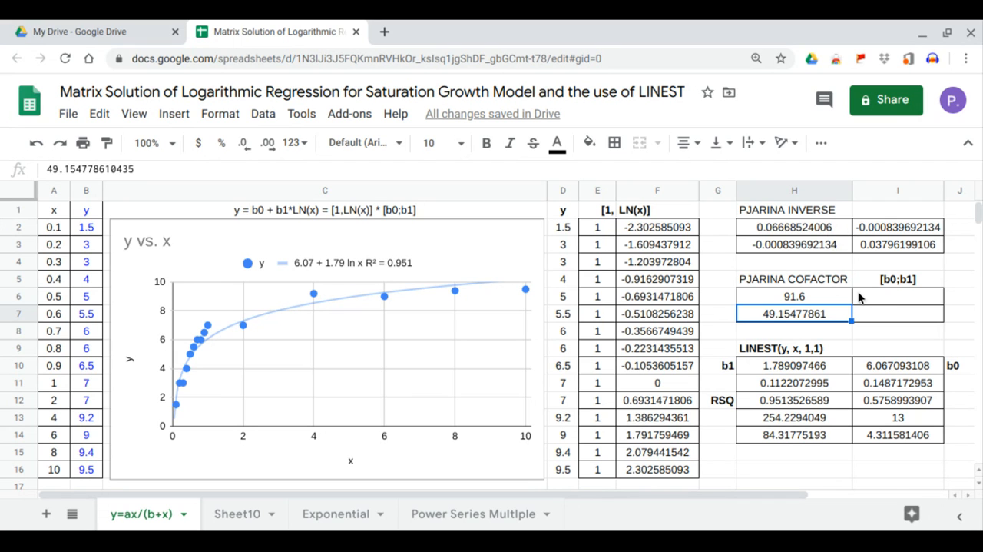
# Calculate the [b0;b1] coefficients from I6 with =MMULT(H2:I3,H6:H7) and compare them with the LINEST coefficients in row 10
pyautogui.click(867, 299)
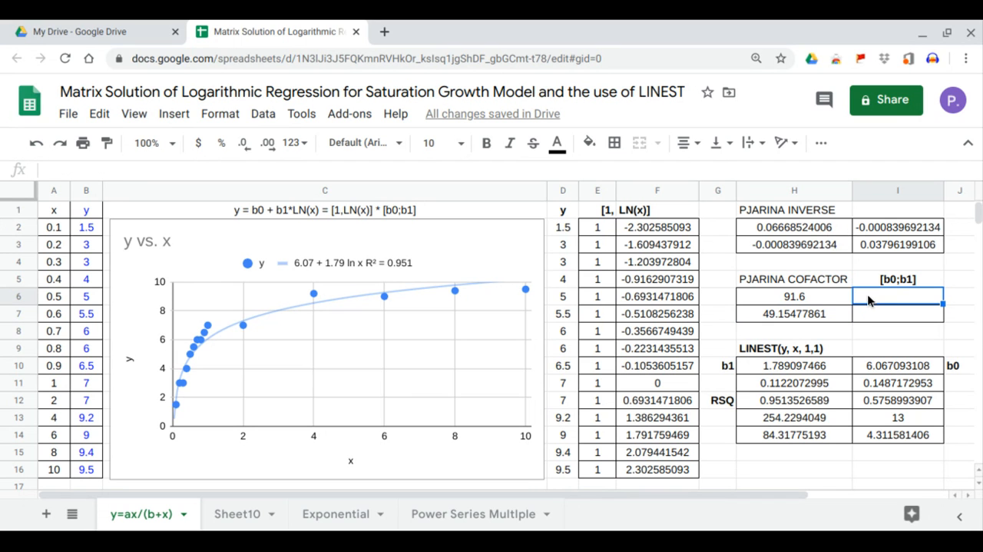
pyautogui.write('=mm')
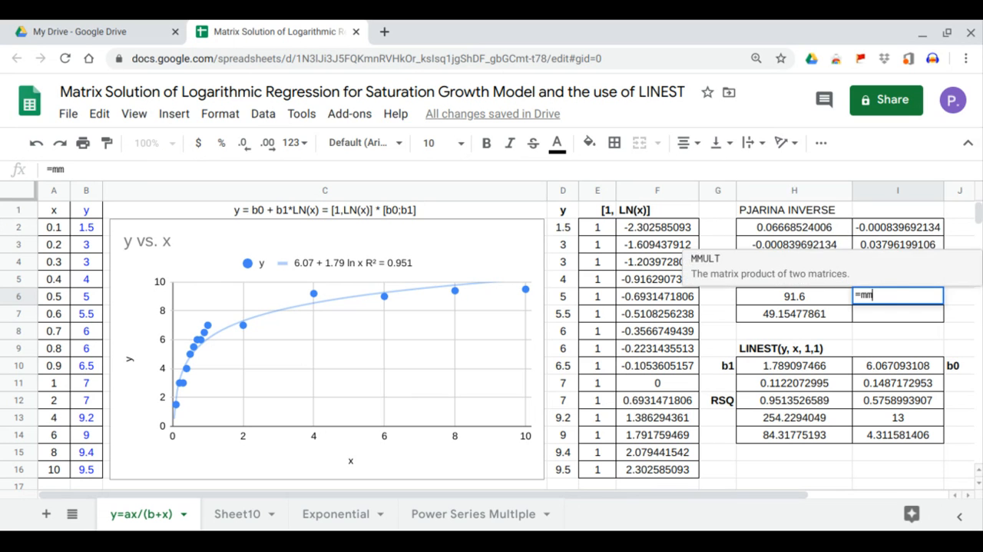
pyautogui.press('Tab')
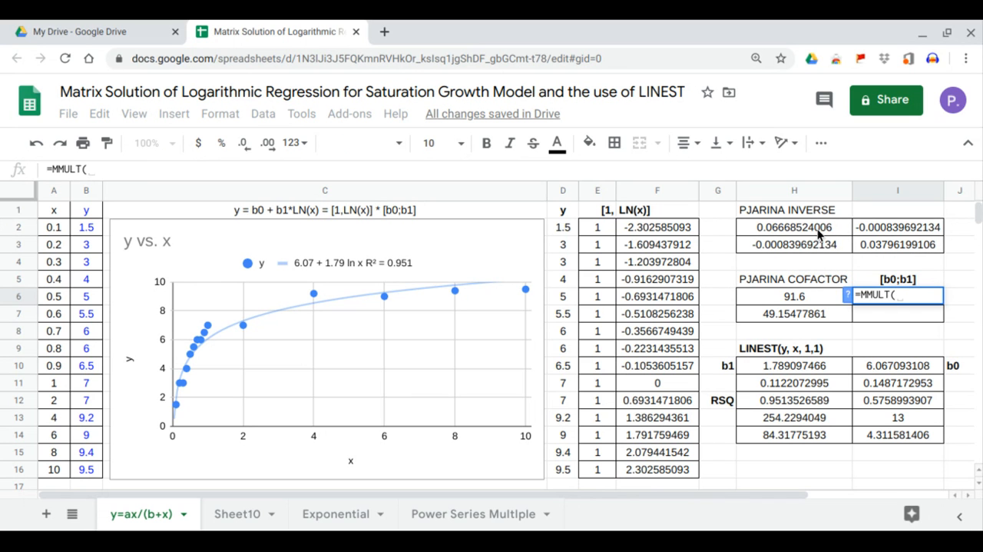
pyautogui.moveTo(821, 237); pyautogui.dragTo(881, 245)
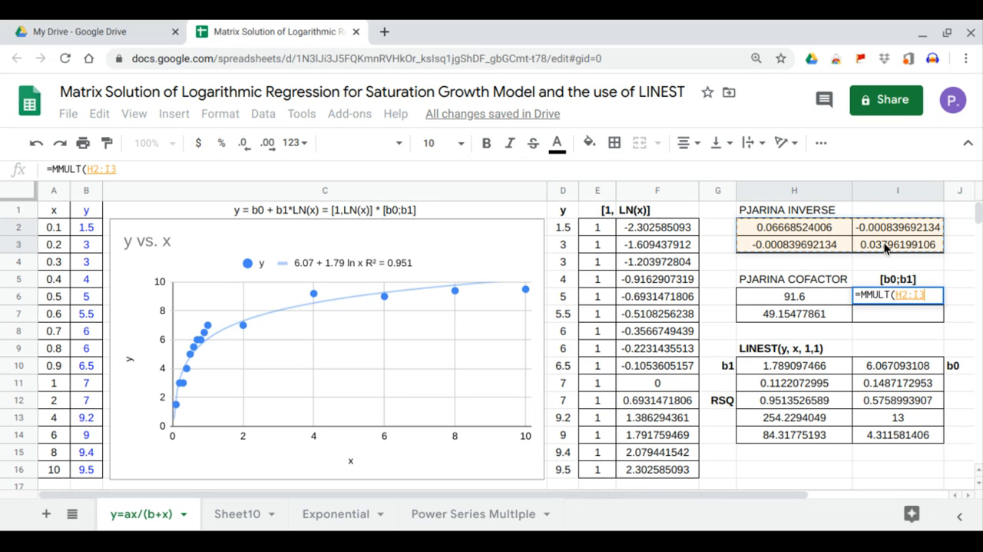
pyautogui.write(',')
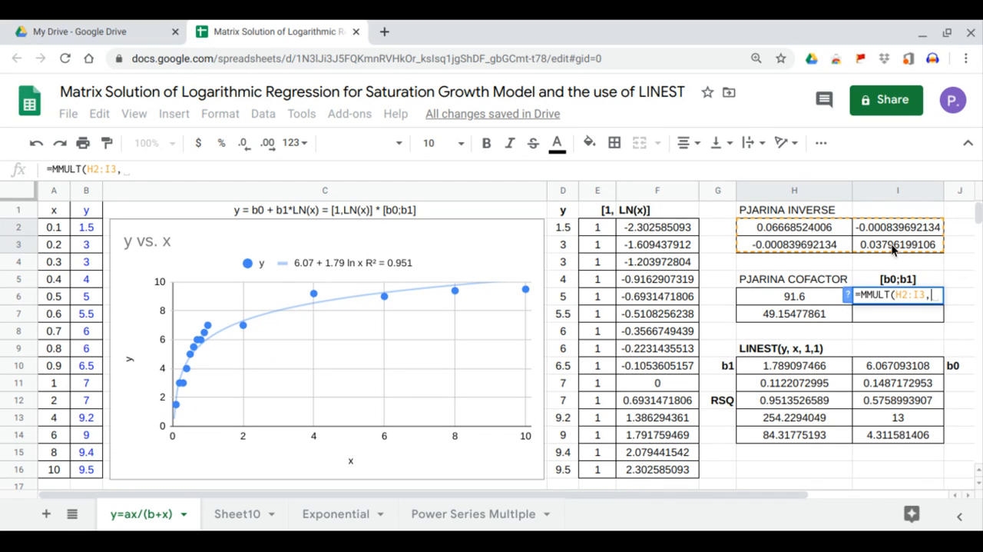
pyautogui.moveTo(828, 299); pyautogui.dragTo(822, 313)
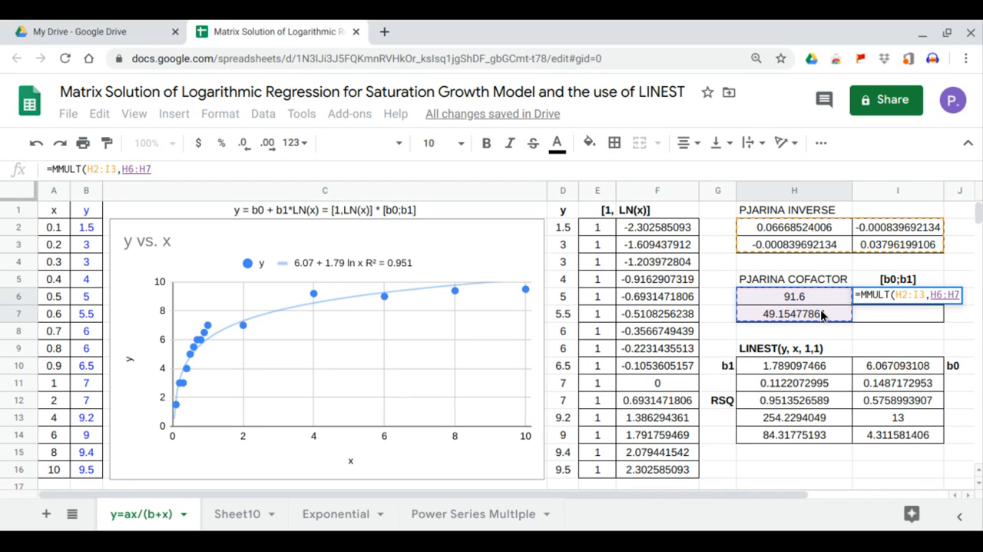
pyautogui.press('Return')
pyautogui.click(897, 300)
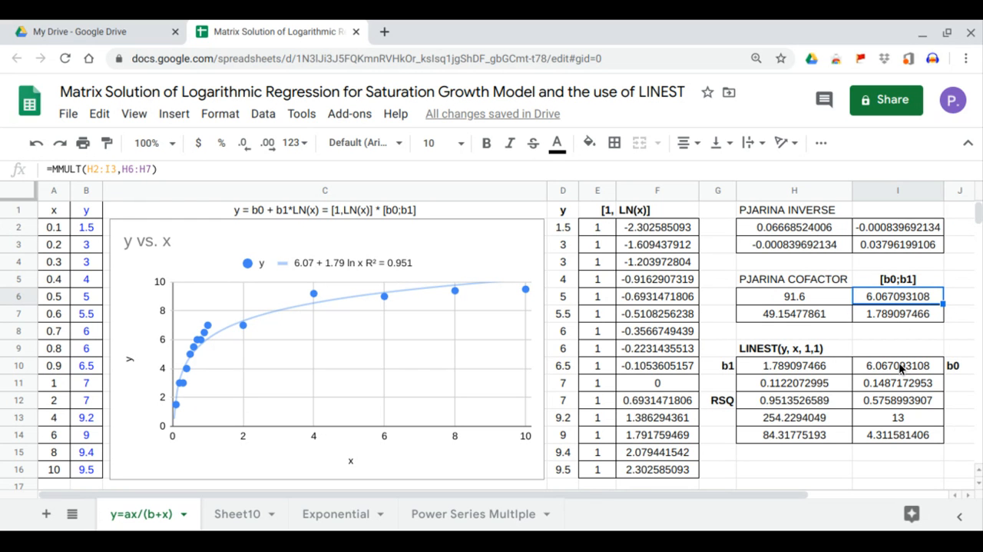
pyautogui.click(899, 365)
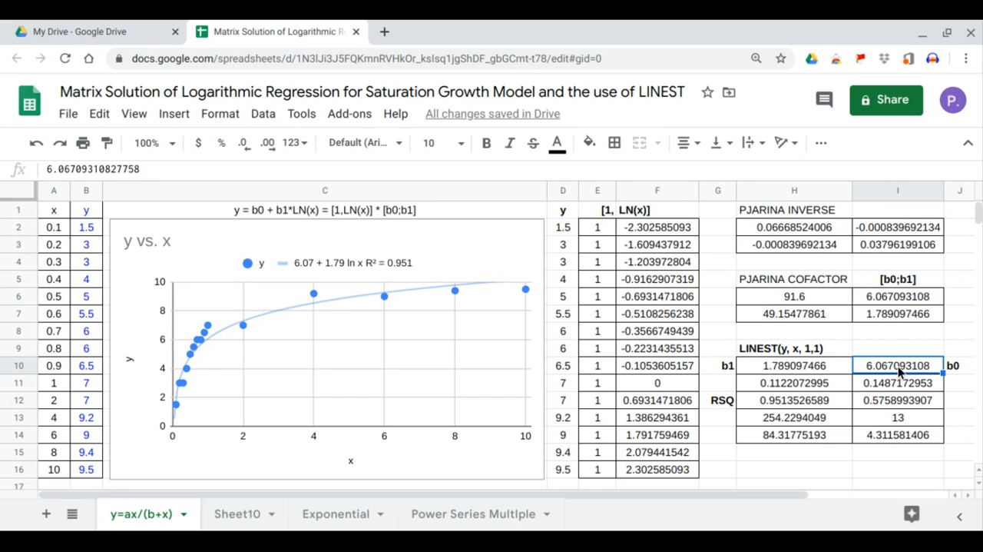
pyautogui.click(890, 321)
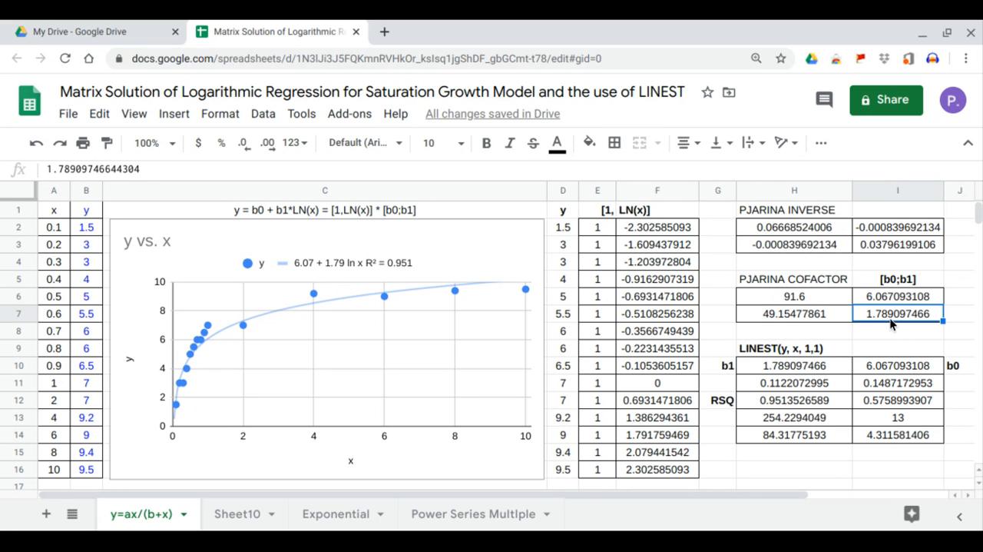
pyautogui.click(813, 368)
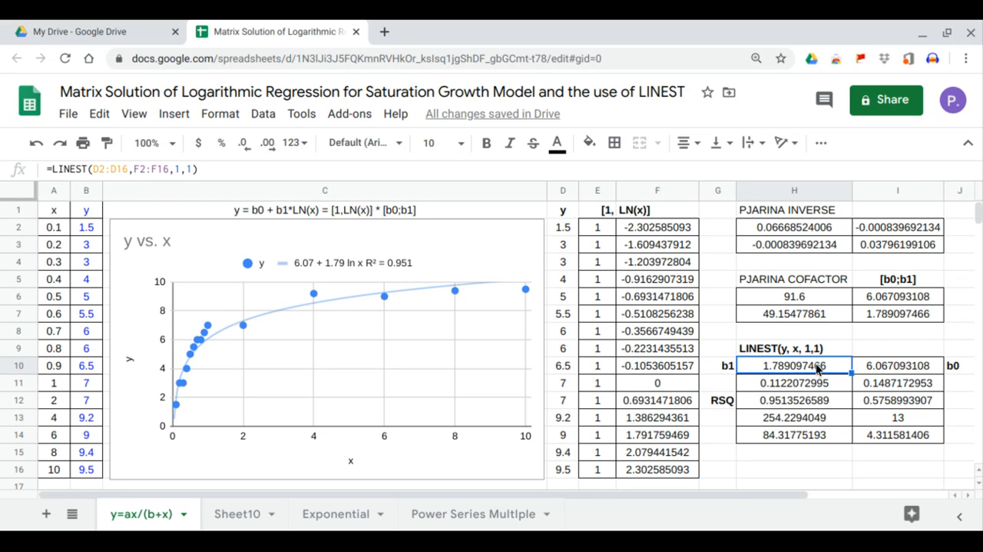